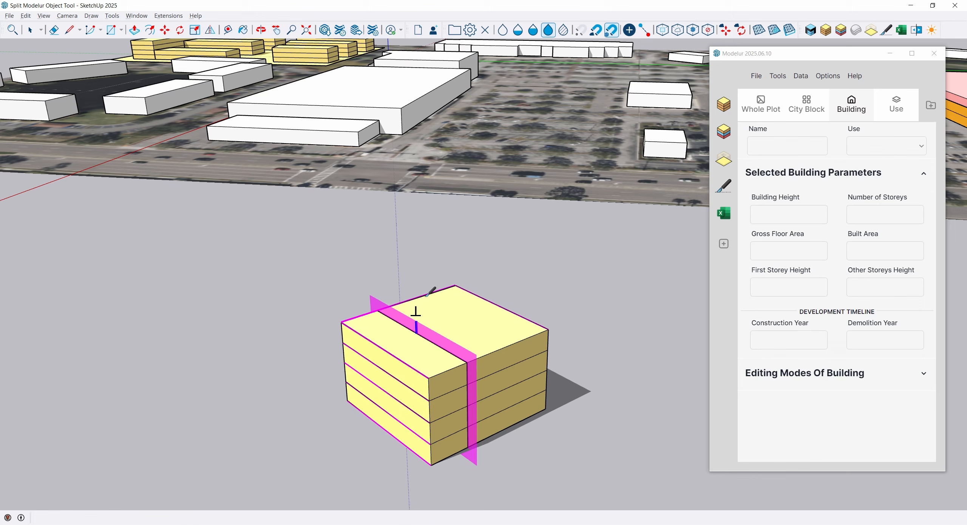
# Split a narrow strip off the four-storey yellow building parallel to its end face and move the strip clear of the rest.
pyautogui.click(416, 315)
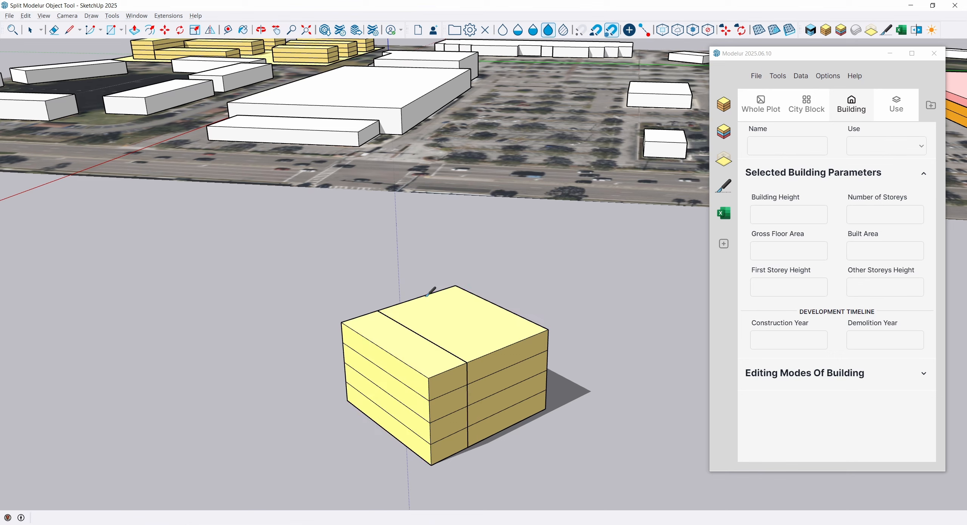
pyautogui.click(411, 396)
pyautogui.press('m')
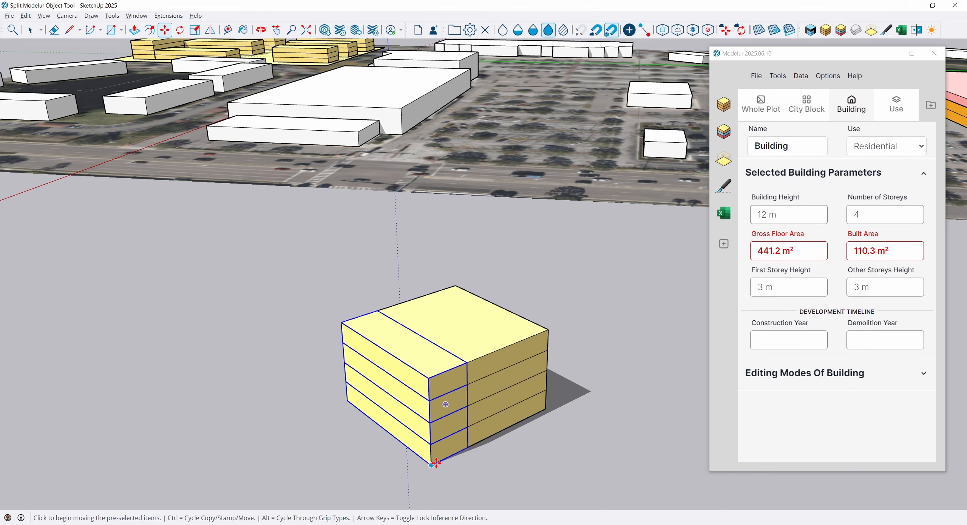
pyautogui.click(432, 464)
pyautogui.click(329, 469)
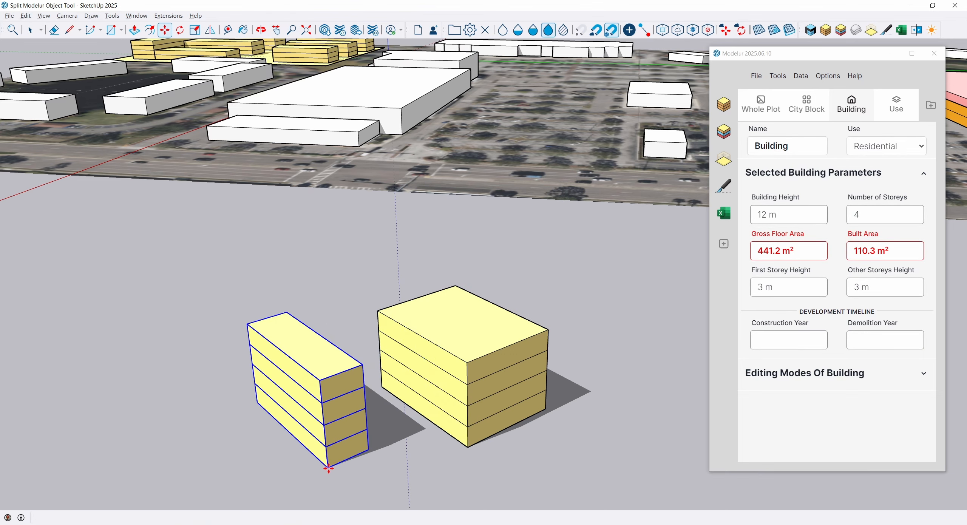
# Scale the narrow split-off block vertically down to 2 storeys, 6 m high.
pyautogui.press('s')
pyautogui.moveTo(305, 346); pyautogui.dragTo(307, 386)
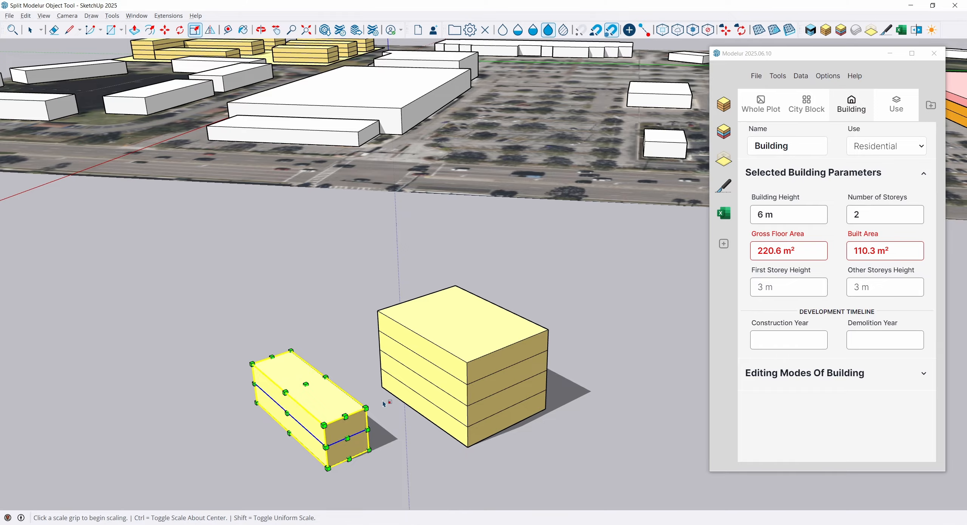
pyautogui.press('space')
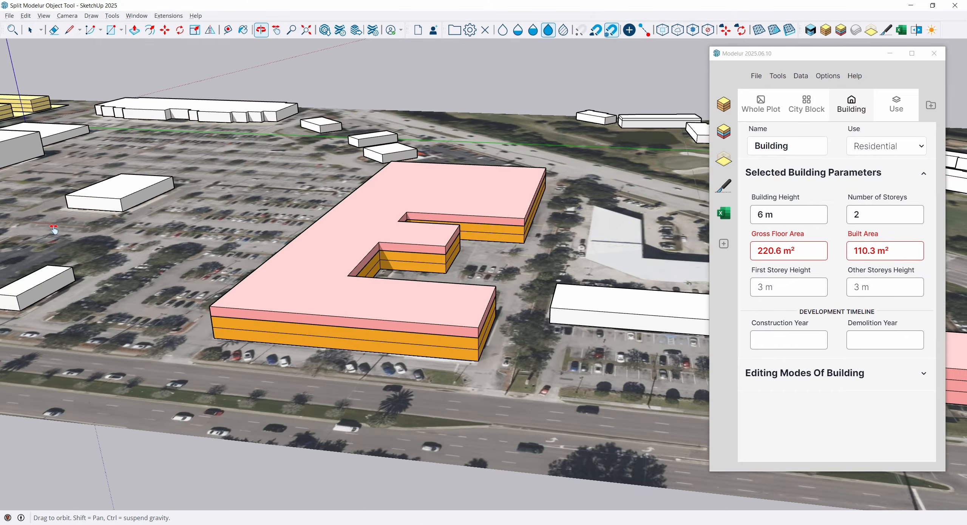
# Select the L-shaped Service building and examine its outer end corners and wings up close from several angles.
pyautogui.moveTo(309, 287); pyautogui.dragTo(355, 311, button='middle')
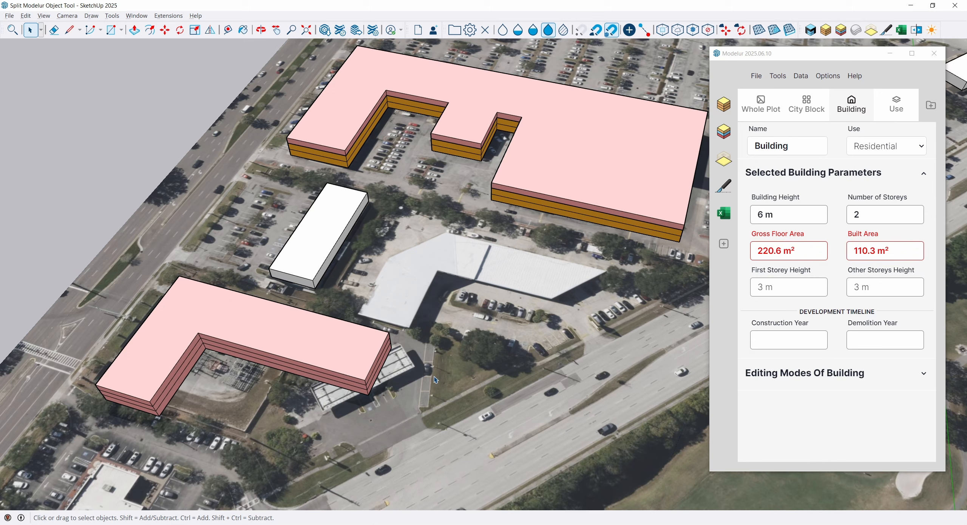
pyautogui.click(309, 345)
pyautogui.press('m')
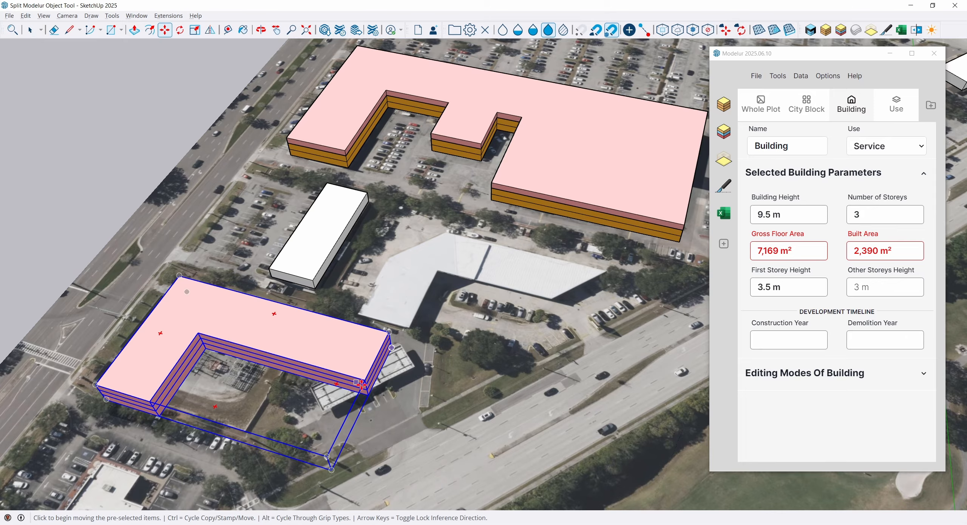
pyautogui.click(392, 352)
pyautogui.scroll(10, 610, 277)
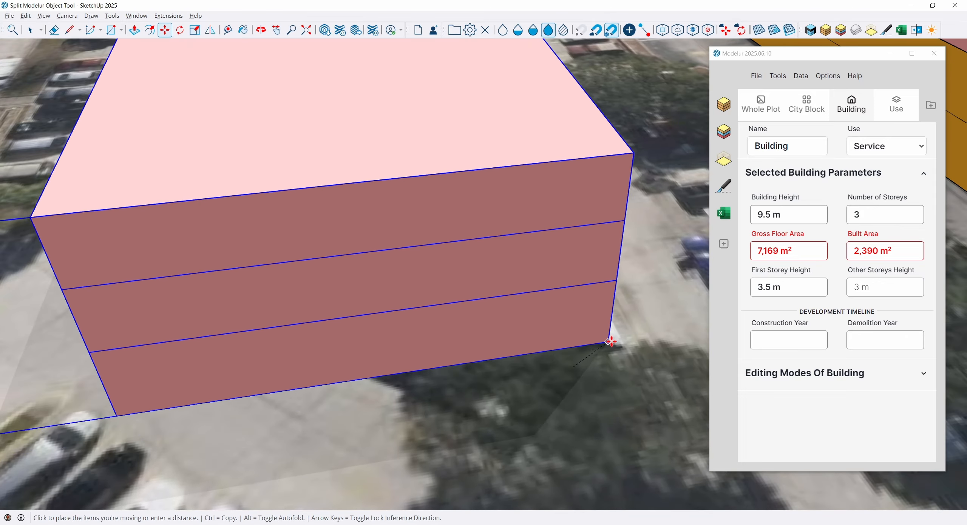
pyautogui.click(627, 348)
pyautogui.scroll(-5, 408, 204)
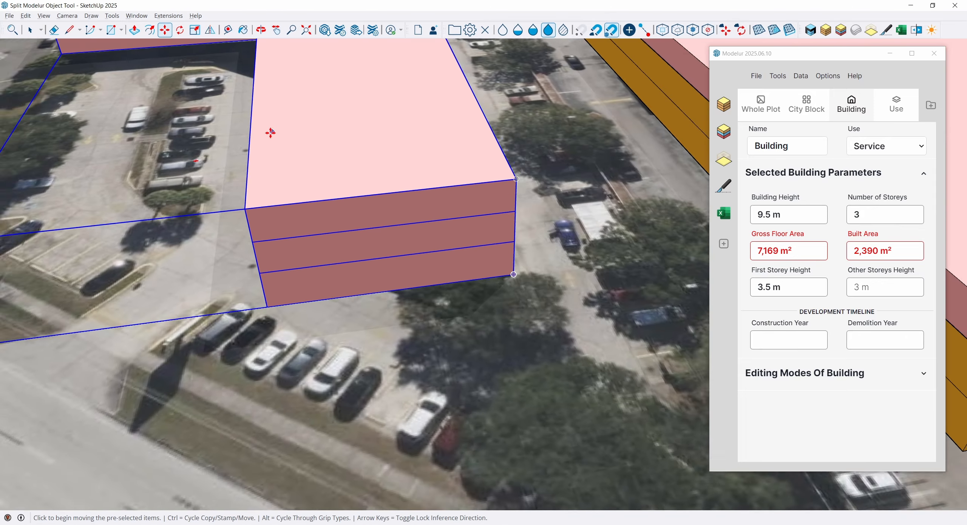
pyautogui.moveTo(270, 132); pyautogui.dragTo(301, 164, button='middle')
pyautogui.scroll(-3, 301, 164)
pyautogui.moveTo(242, 122); pyautogui.dragTo(293, 163, button='middle')
pyautogui.press('space')
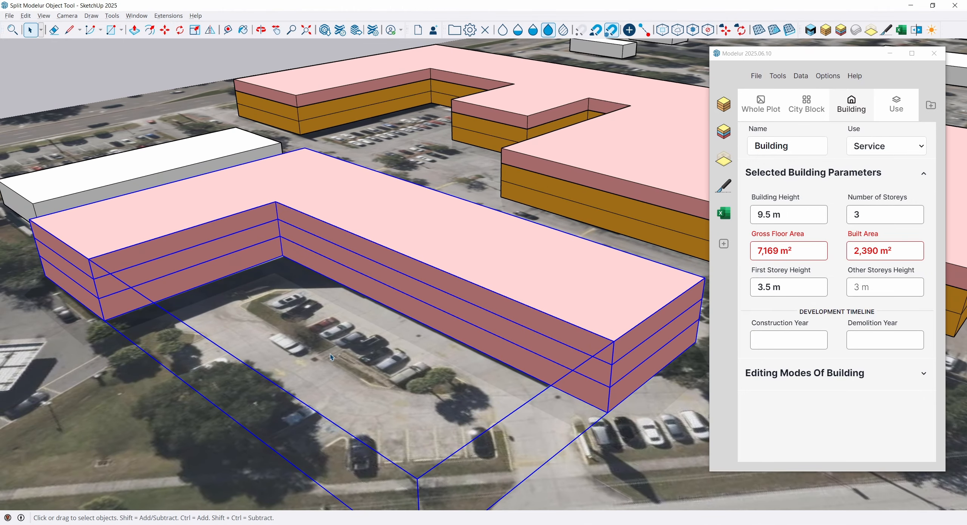
# Show the Default Tray and move the Modelur window clear of it.
pyautogui.click(136, 16)
pyautogui.moveTo(155, 32)
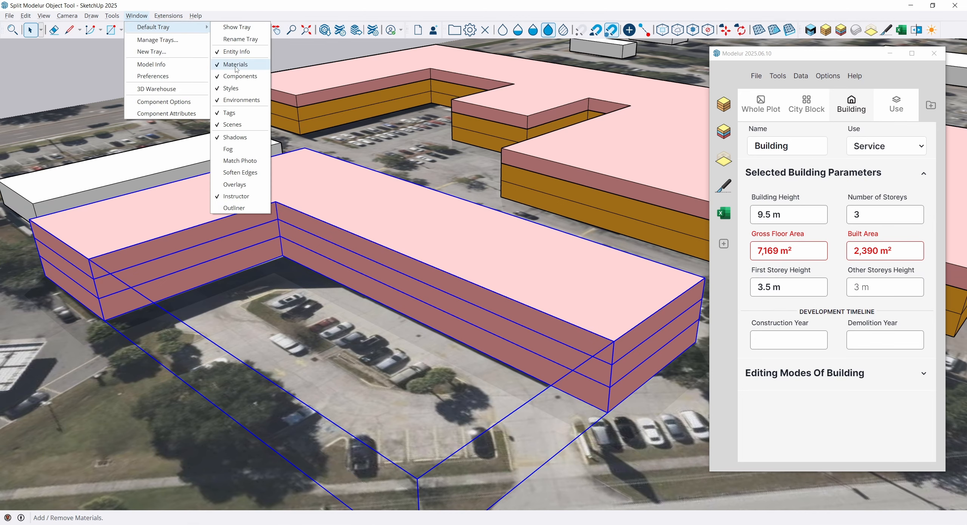
pyautogui.click(237, 27)
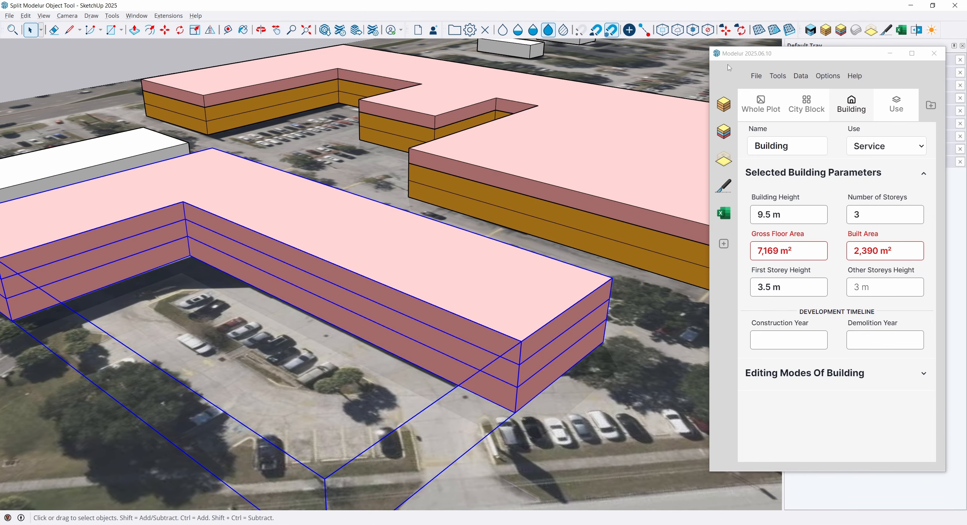
pyautogui.moveTo(800, 57); pyautogui.dragTo(590, 55)
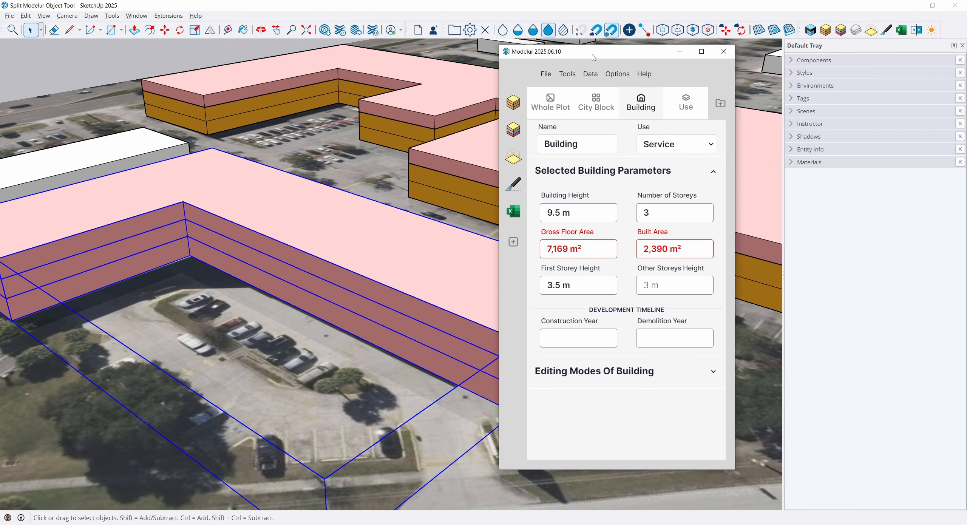
# Pick the Service material from the materials used in the model.
pyautogui.click(816, 163)
pyautogui.click(867, 296)
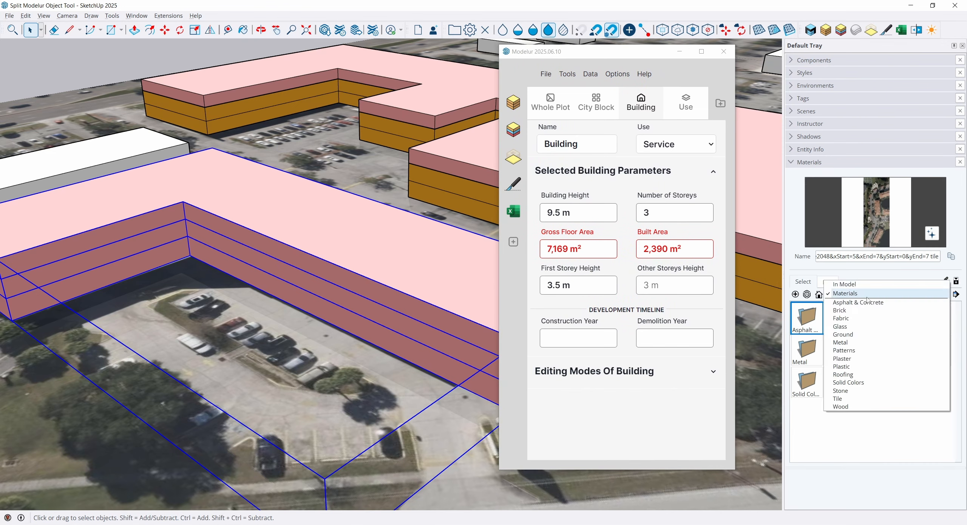
pyautogui.click(853, 284)
pyautogui.scroll(-1, 841, 352)
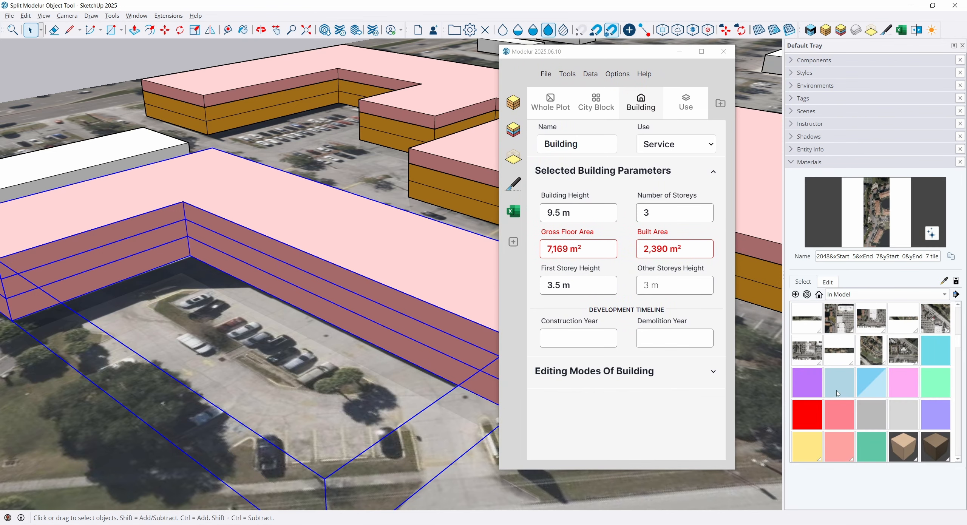
pyautogui.click(840, 449)
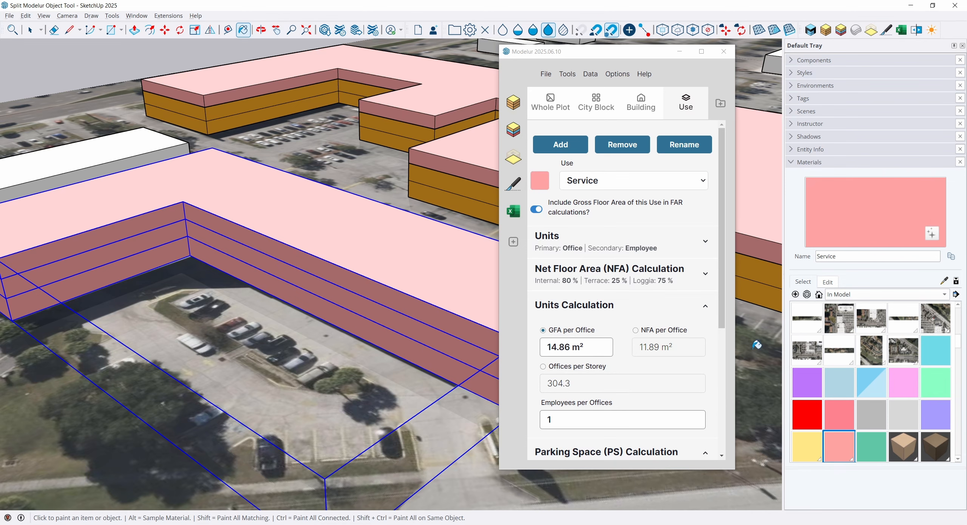
# Set the Service material's opacity to 40 and move the Modelur window clear of the building.
pyautogui.click(829, 282)
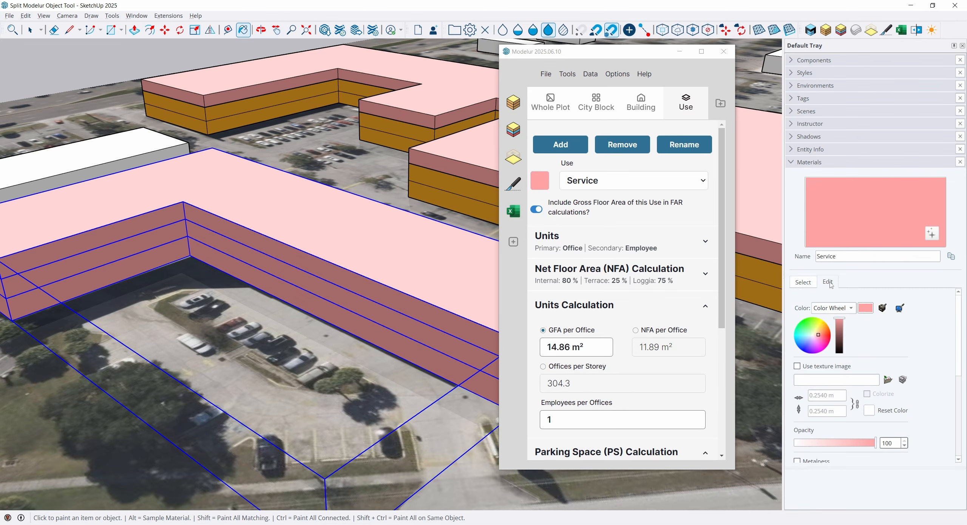
pyautogui.click(883, 443)
pyautogui.write('40')
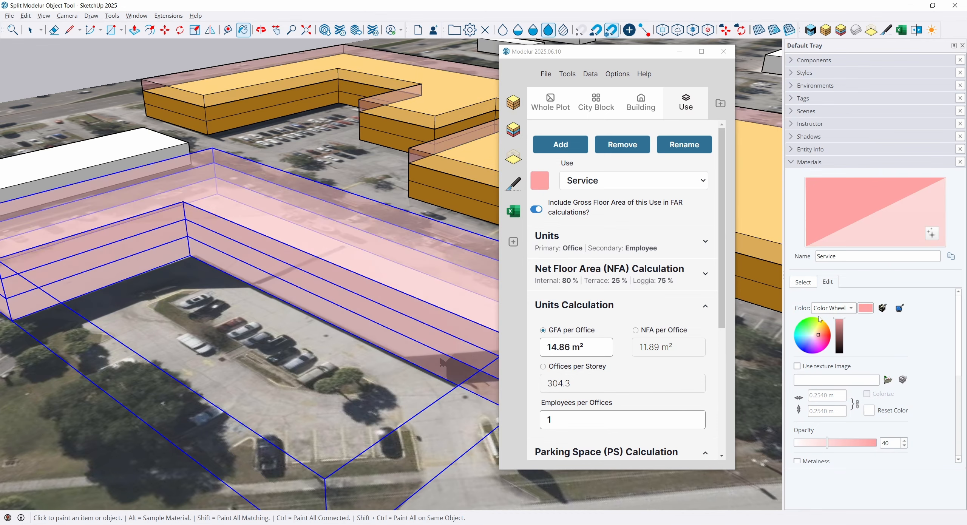
pyautogui.moveTo(623, 52); pyautogui.dragTo(765, 50)
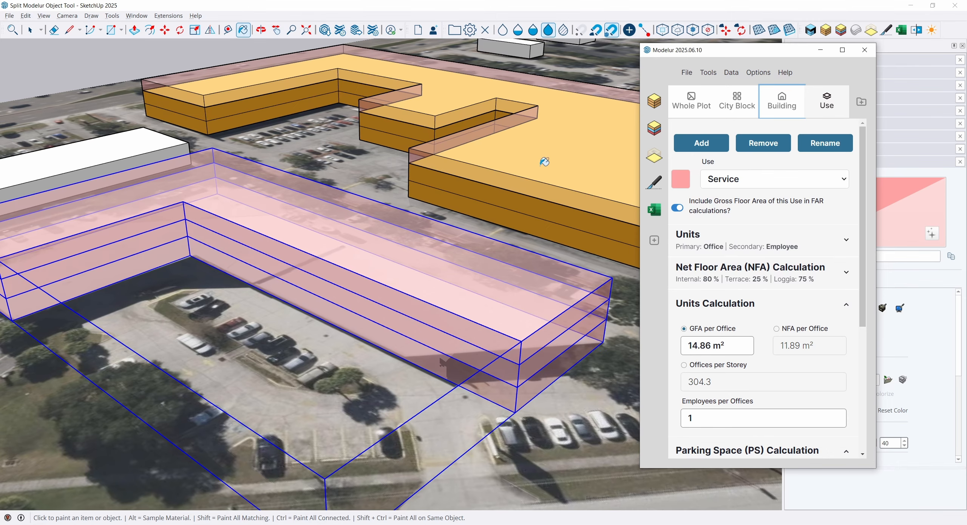
# Split the L-shaped Service building's long wing diagonally, from the outer base corner of its end across to the inner courtyard wall.
pyautogui.moveTo(573, 149); pyautogui.dragTo(412, 176, button='middle')
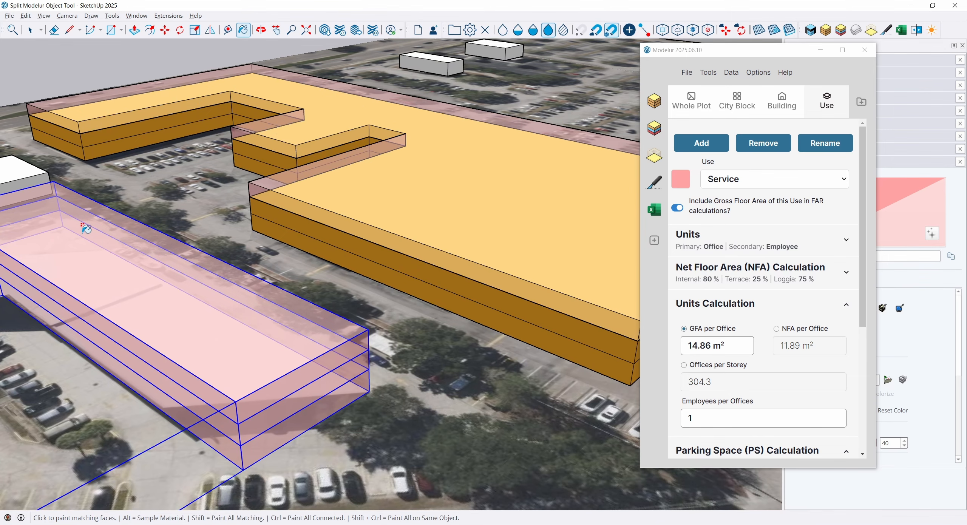
pyautogui.moveTo(177, 223)
pyautogui.mouseDown(button='middle')
pyautogui.moveTo(225, 218)
pyautogui.moveTo(308, 308)
pyautogui.mouseUp(button='middle')
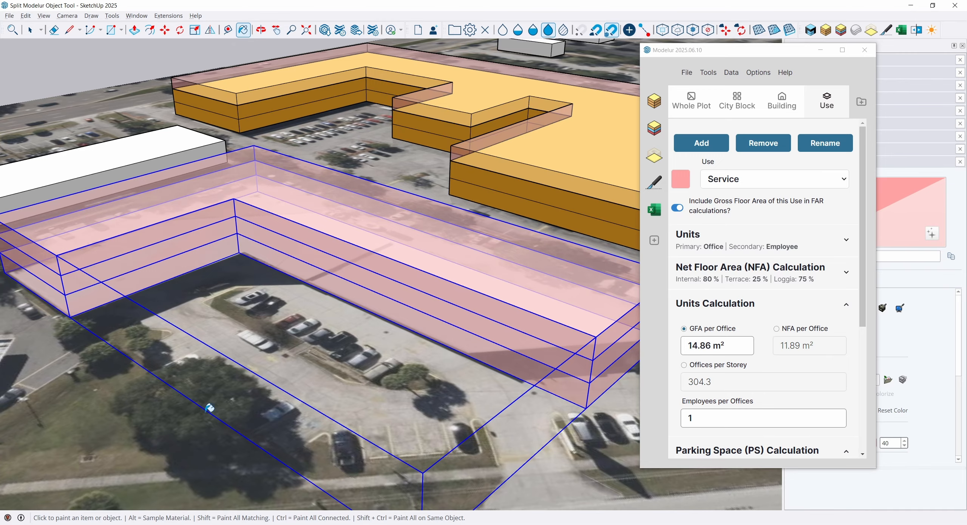
pyautogui.click(655, 182)
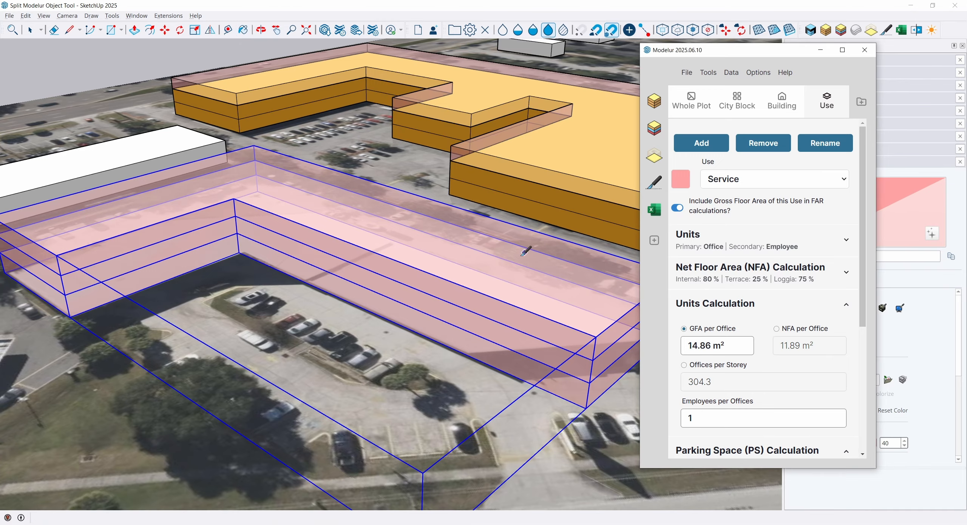
pyautogui.moveTo(511, 269)
pyautogui.mouseDown(button='middle')
pyautogui.moveTo(442, 283)
pyautogui.moveTo(379, 311)
pyautogui.mouseUp(button='middle')
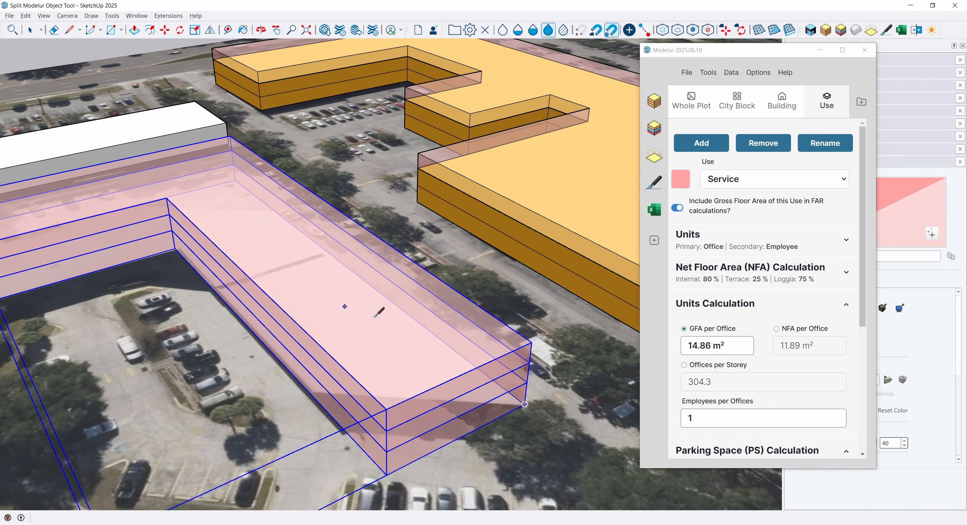
pyautogui.moveTo(527, 396); pyautogui.dragTo(446, 412)
pyautogui.moveTo(446, 412); pyautogui.dragTo(397, 417, button='middle')
pyautogui.scroll(2, 397, 418)
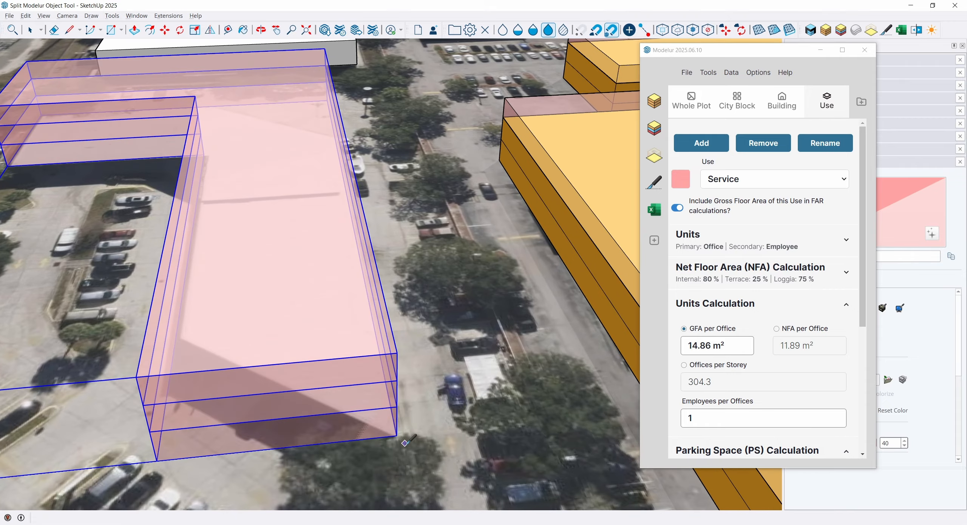
pyautogui.click(396, 436)
pyautogui.moveTo(230, 253); pyautogui.dragTo(391, 272, button='middle')
pyautogui.scroll(3, 412, 322)
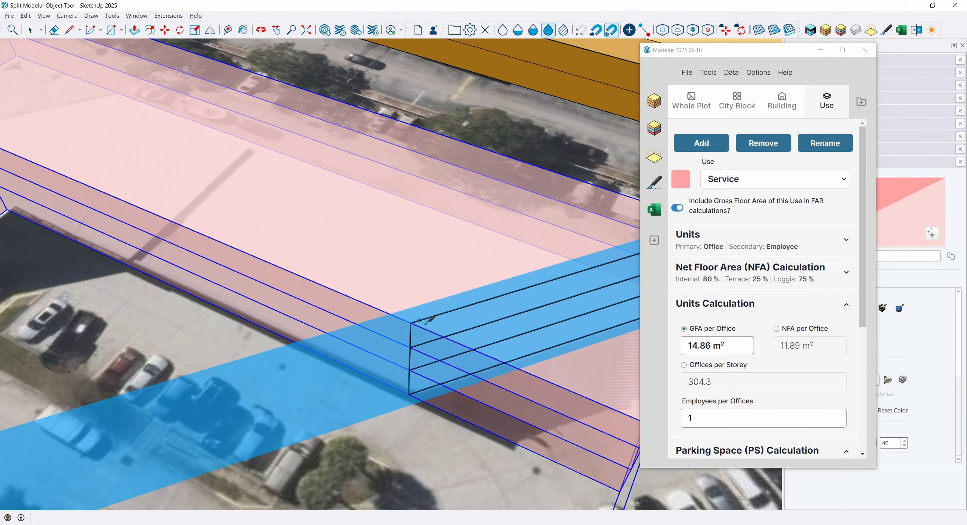
pyautogui.click(415, 328)
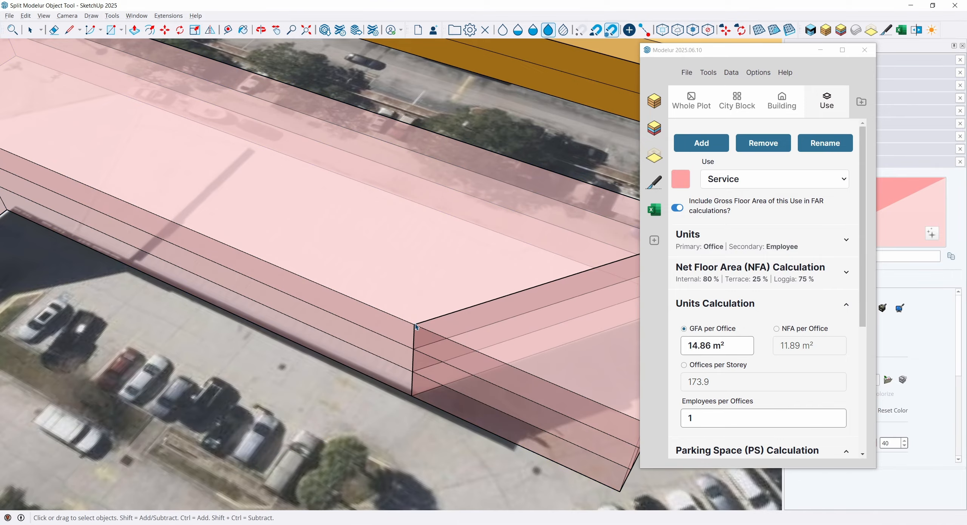
# Delete the triangular piece cut from the end of the L-shaped building's long wing.
pyautogui.moveTo(415, 328); pyautogui.dragTo(360, 242, button='middle')
pyautogui.scroll(-2, 373, 268)
pyautogui.click(413, 379)
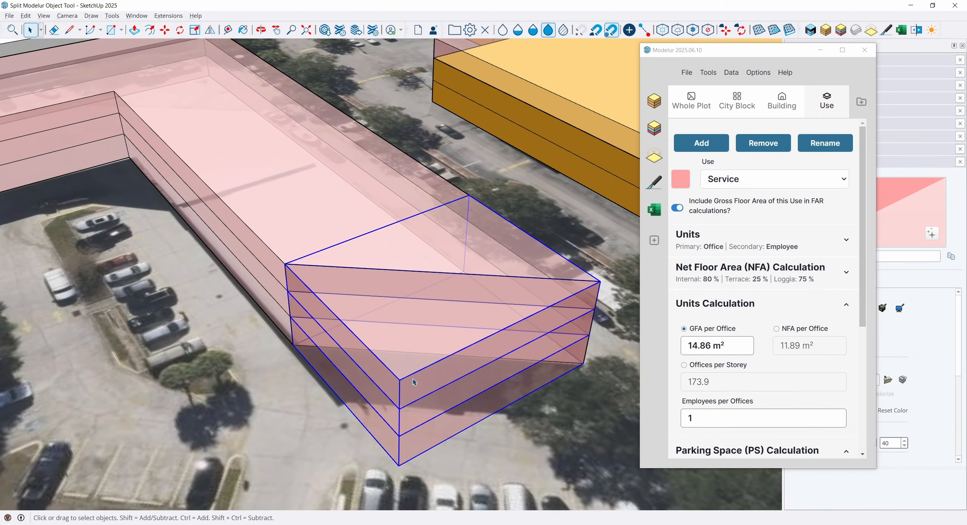
pyautogui.press('Delete')
# Split off the L-shaped building's outer elbow corner parallel to its slanted end and remove the cut-off piece.
pyautogui.moveTo(196, 185); pyautogui.dragTo(261, 214, button='middle')
pyautogui.keyDown('shift'); pyautogui.moveTo(76, 231); pyautogui.dragTo(410, 216, button='middle'); pyautogui.keyUp('shift')
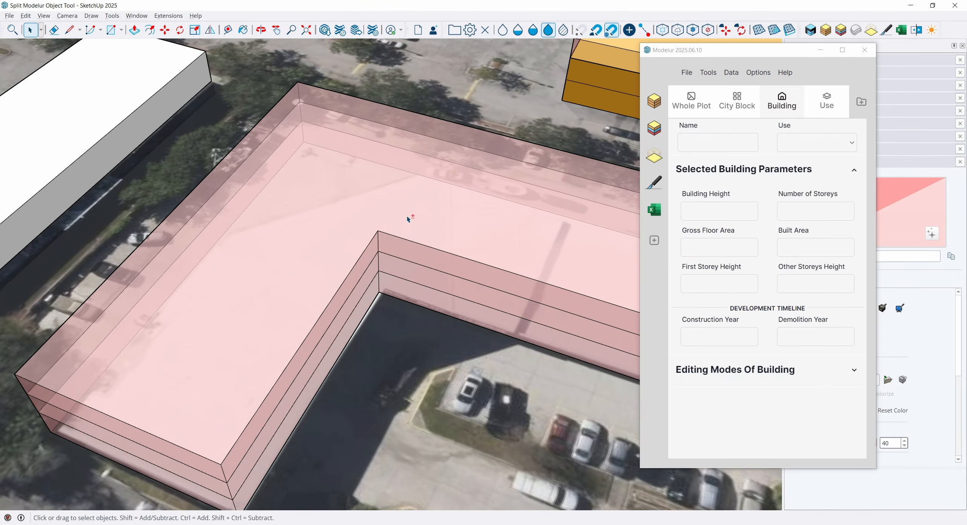
pyautogui.moveTo(227, 217); pyautogui.dragTo(451, 157, button='middle')
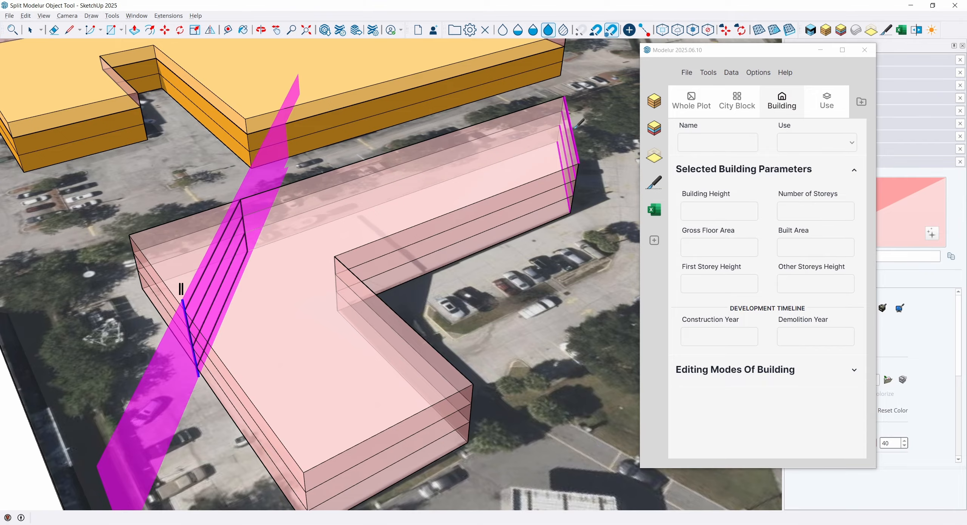
pyautogui.click(182, 289)
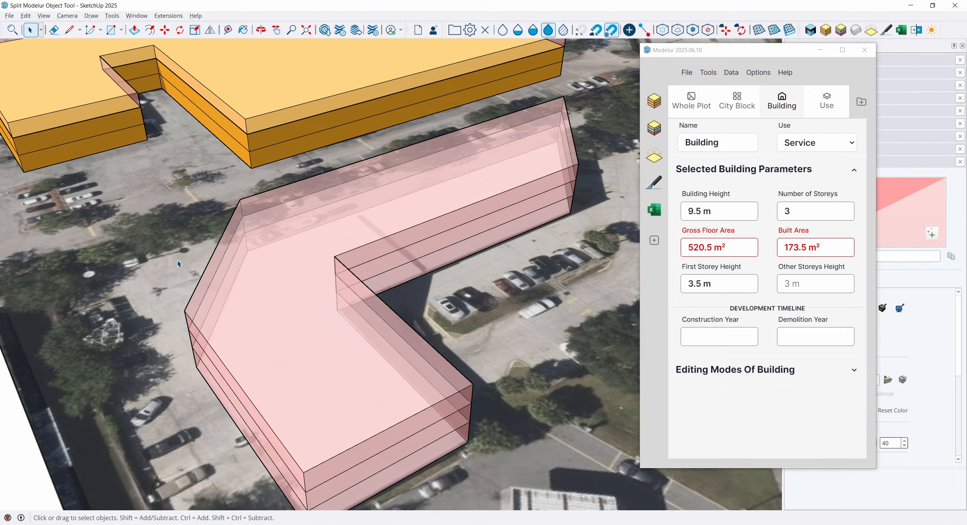
# Restore the Service material's opacity to 100 and close the Default Tray.
pyautogui.moveTo(350, 251); pyautogui.dragTo(403, 181, button='middle')
pyautogui.moveTo(724, 50); pyautogui.dragTo(615, 64)
pyautogui.moveTo(897, 444); pyautogui.dragTo(880, 446)
pyautogui.write('100')
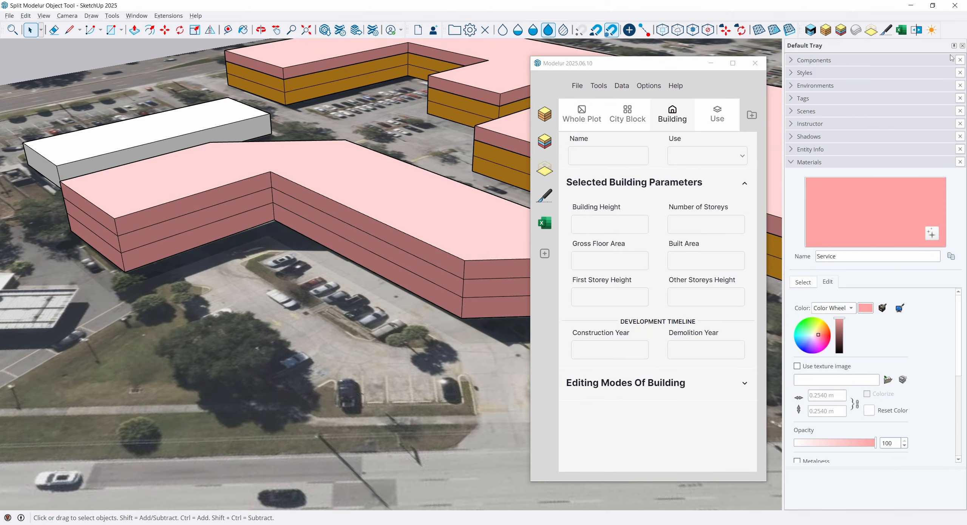
pyautogui.click(962, 46)
pyautogui.moveTo(623, 63); pyautogui.dragTo(781, 61)
# Split the large E-shaped building lengthwise along its recessed courtyard wall, separating the three wings from the long spine.
pyautogui.moveTo(380, 166); pyautogui.dragTo(374, 200, button='middle')
pyautogui.moveTo(366, 360); pyautogui.dragTo(547, 260, button='middle')
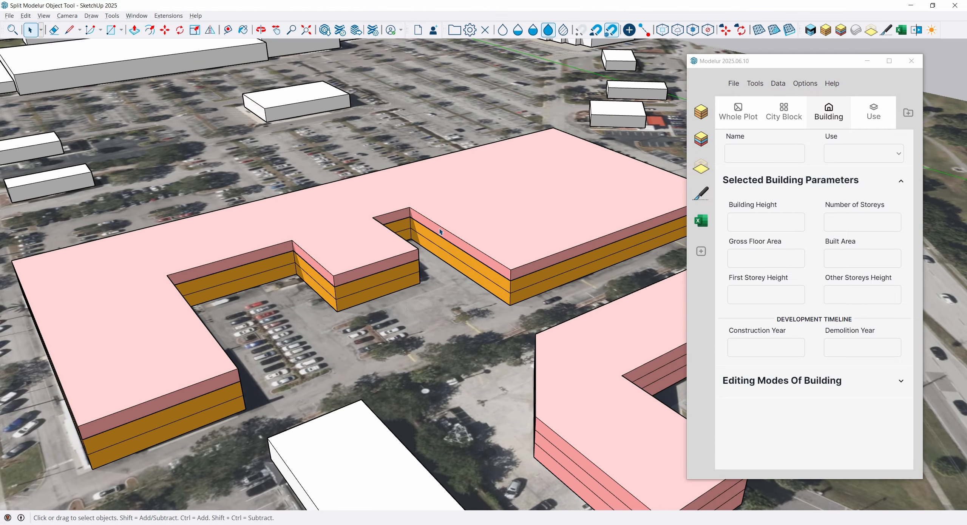
pyautogui.moveTo(172, 278); pyautogui.dragTo(386, 242, button='middle')
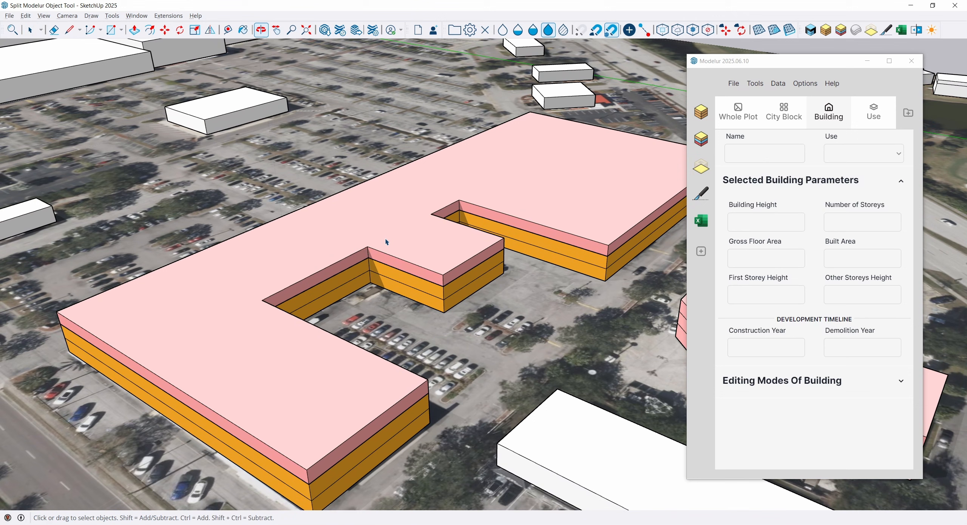
pyautogui.click(701, 193)
pyautogui.click(367, 244)
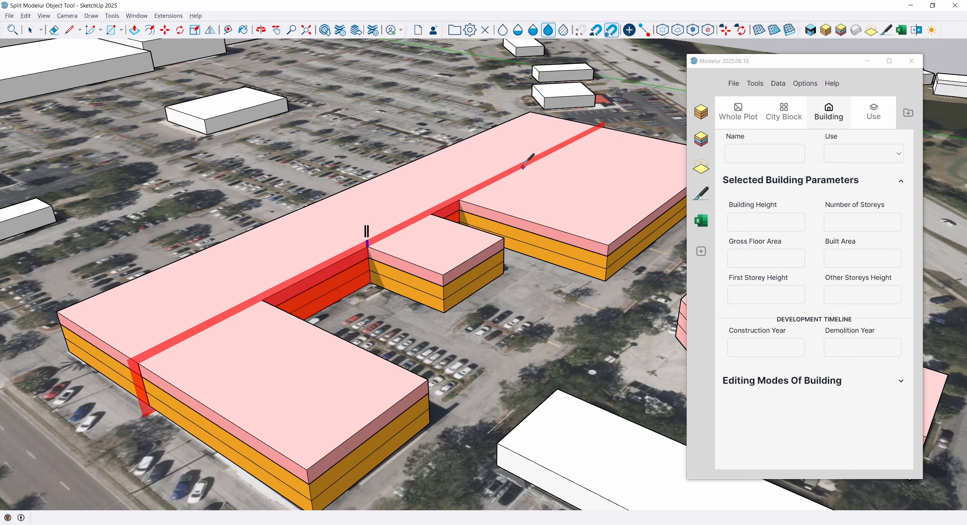
pyautogui.click(552, 153)
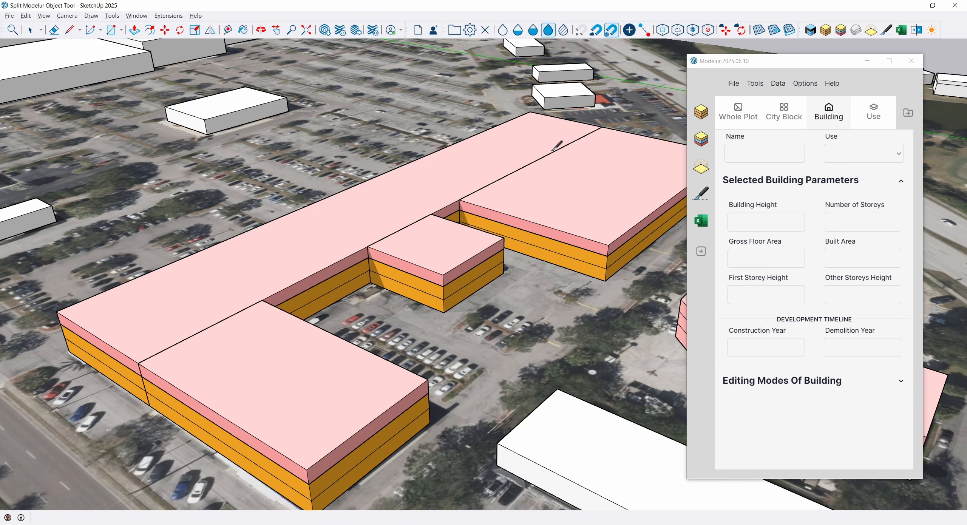
# Explode the complex building formed by the three separated wings into individual buildings.
pyautogui.click(460, 170)
pyautogui.click(544, 263)
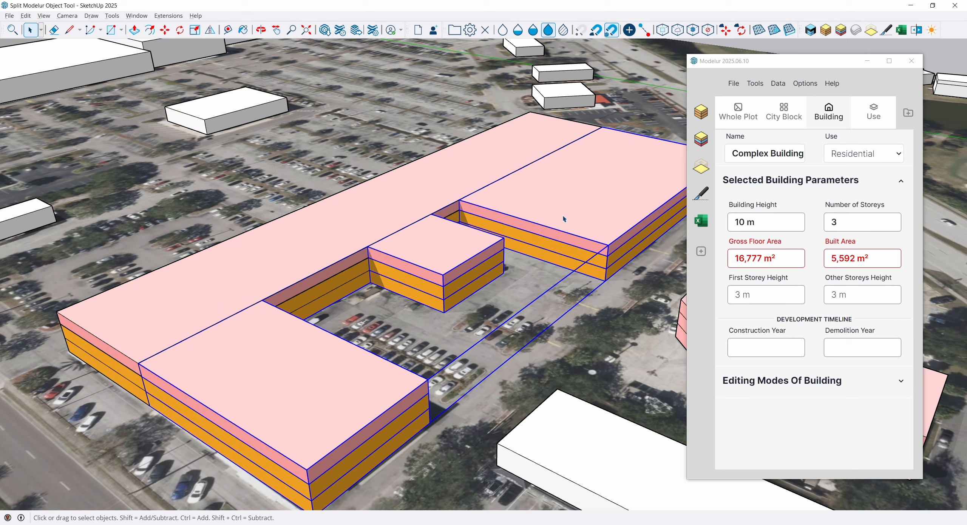
pyautogui.rightClick(565, 219)
pyautogui.click(587, 281)
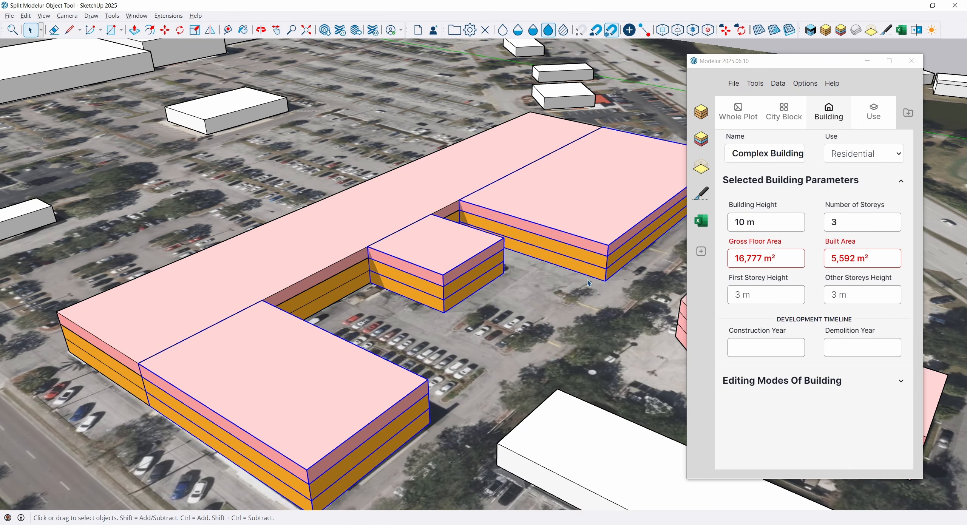
# Combine the stacked Commercial and Service volumes of each wing into its own complex building.
pyautogui.click(584, 261)
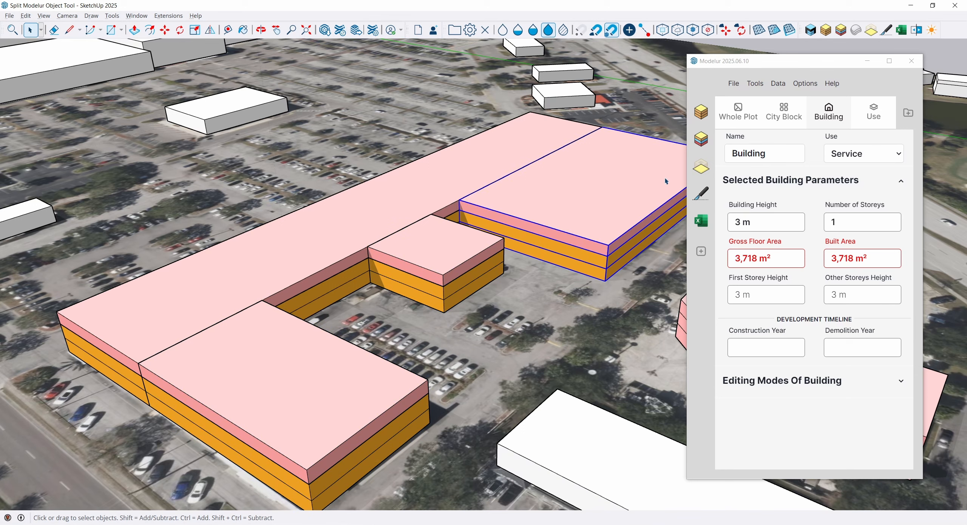
pyautogui.click(470, 286)
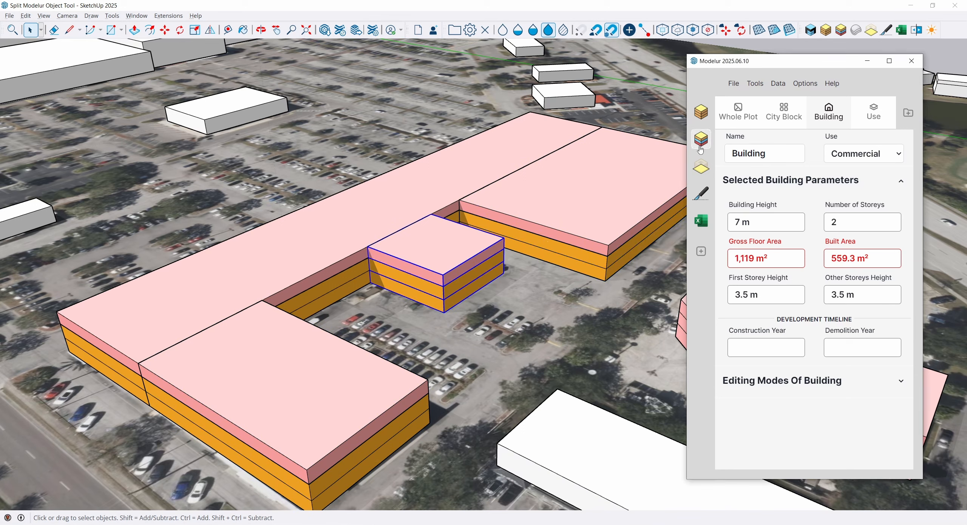
pyautogui.click(393, 438)
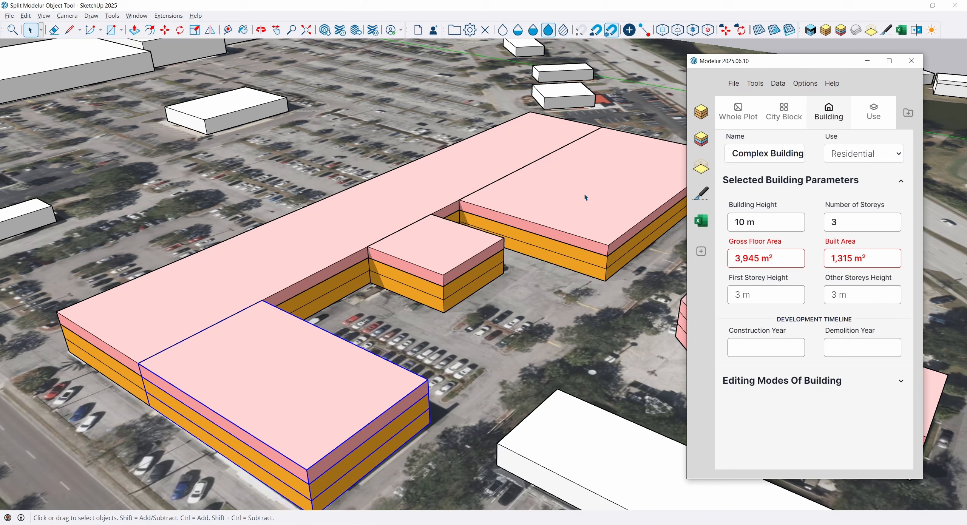
# Scale the small middle wing vertically to 5 storeys with a height of 16.5 m.
pyautogui.click(441, 261)
pyautogui.press('s')
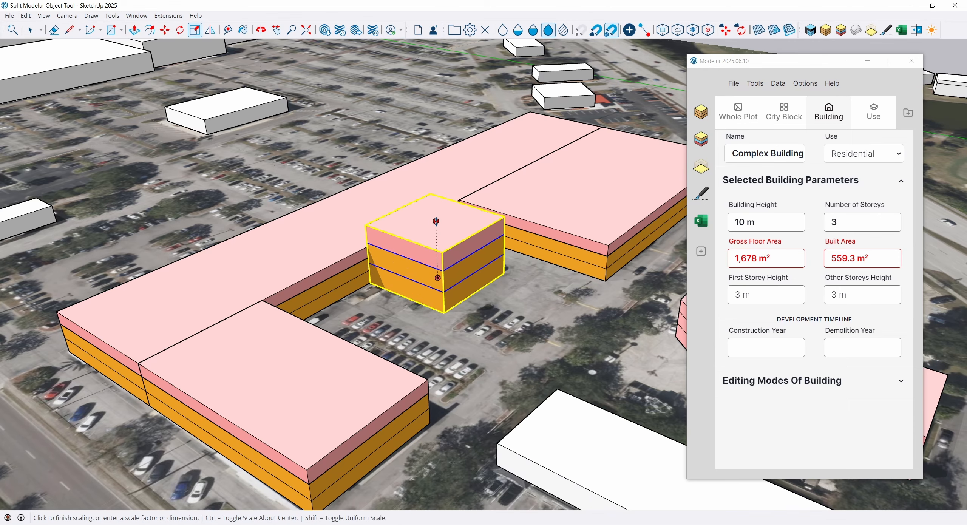
pyautogui.press('space')
# Open the end wing beside the road for editing and set its Commercial part to 7 m first storey height and 1 storey.
pyautogui.moveTo(314, 363); pyautogui.dragTo(397, 301, button='middle')
pyautogui.doubleClick(379, 374)
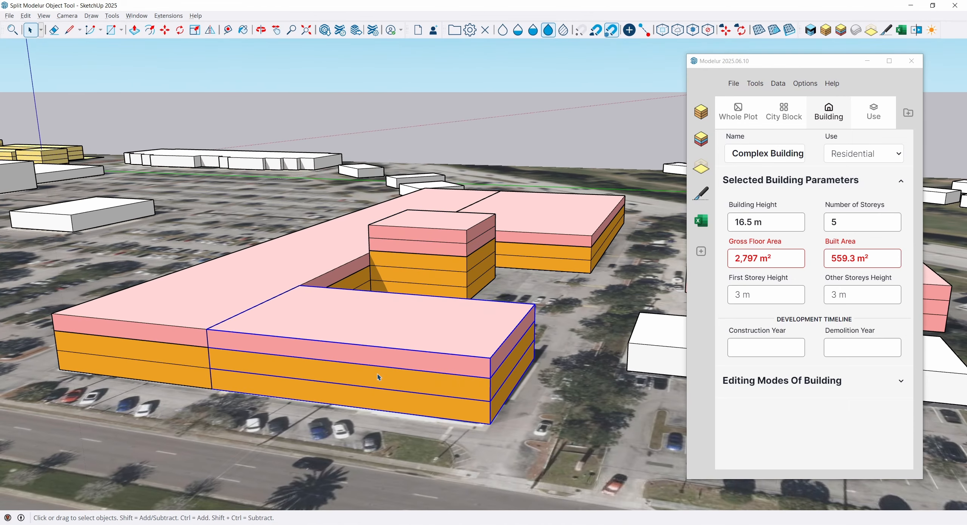
pyautogui.click(373, 393)
pyautogui.doubleClick(750, 294)
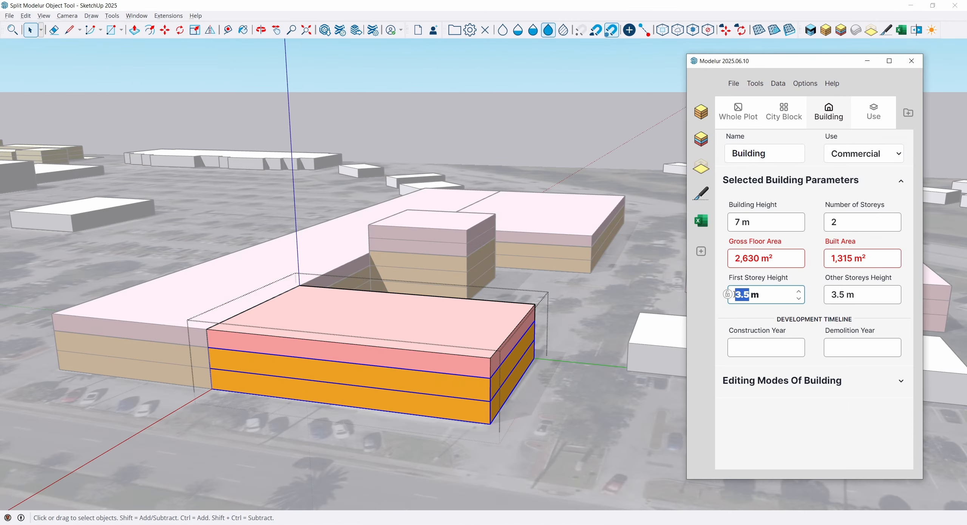
pyautogui.write('7')
pyautogui.press('Tab')
pyautogui.write('1')
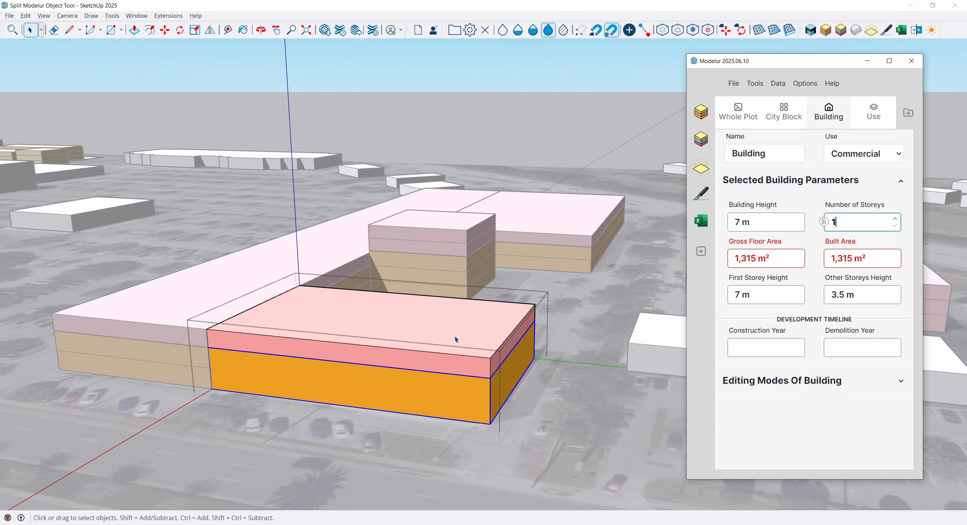
# Change the use of the wing's single-storey Commercial part to Sports.
pyautogui.moveTo(458, 340); pyautogui.dragTo(529, 295, button='middle')
pyautogui.click(858, 155)
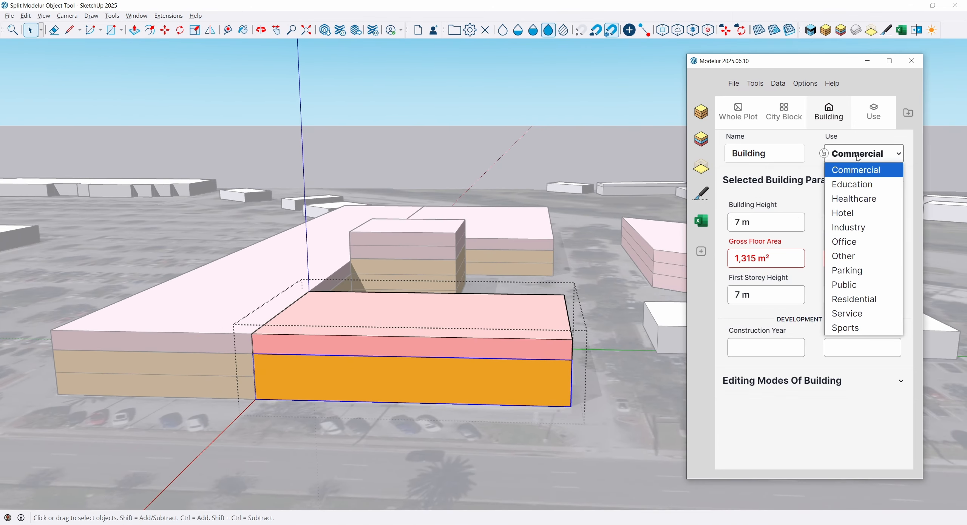
pyautogui.click(846, 329)
# Scale the Service part above the Sports storey up to 2 storeys, 6 m high, and close the wing's editing.
pyautogui.click(463, 320)
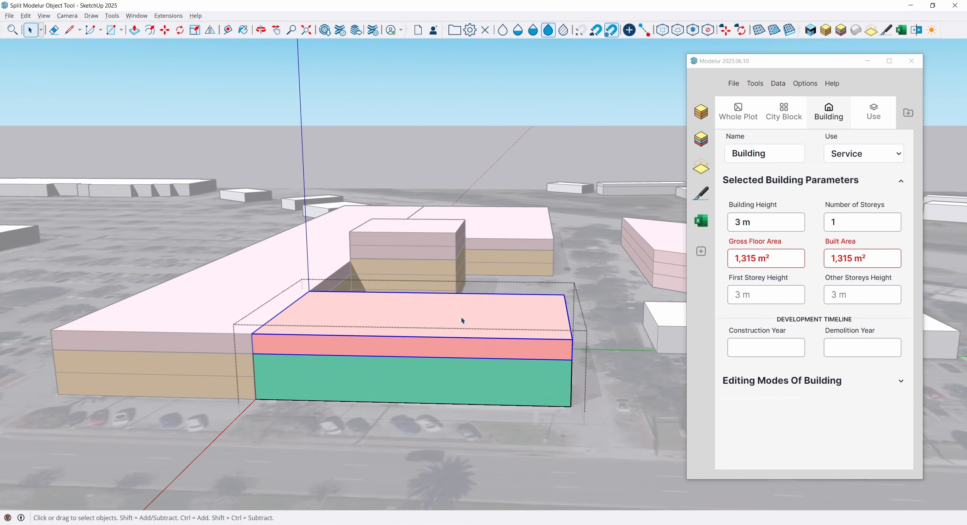
pyautogui.press('s')
pyautogui.moveTo(424, 313); pyautogui.dragTo(424, 293)
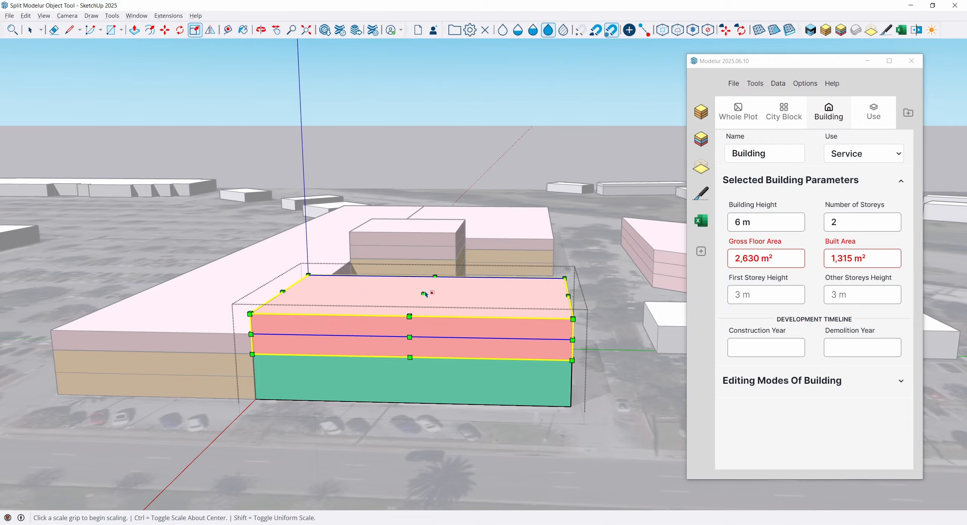
pyautogui.press('space')
pyautogui.press('Escape')
# Try to split the Sports wing's corner off parallel to the long spine, and undo the cut.
pyautogui.moveTo(421, 295); pyautogui.dragTo(563, 284, button='middle')
pyautogui.moveTo(358, 326); pyautogui.dragTo(347, 354, button='middle')
pyautogui.click(701, 193)
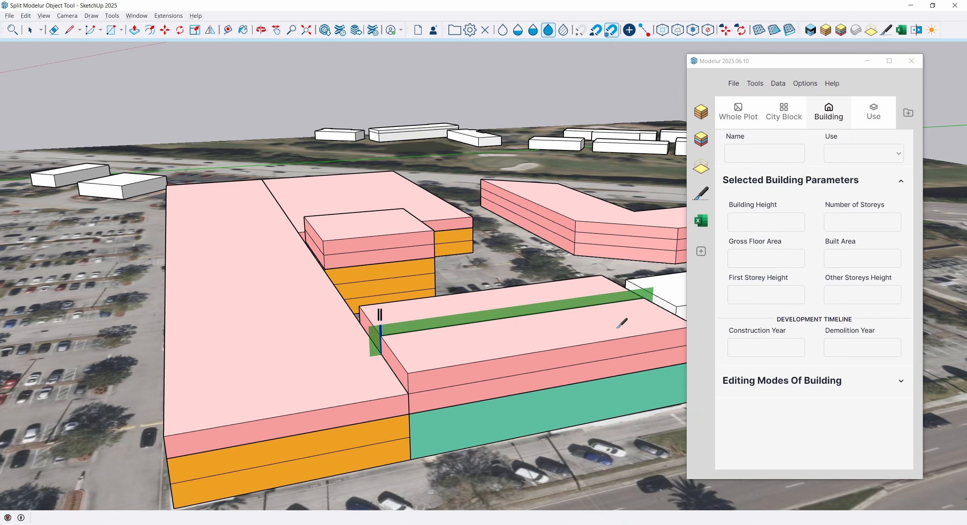
pyautogui.click(236, 252)
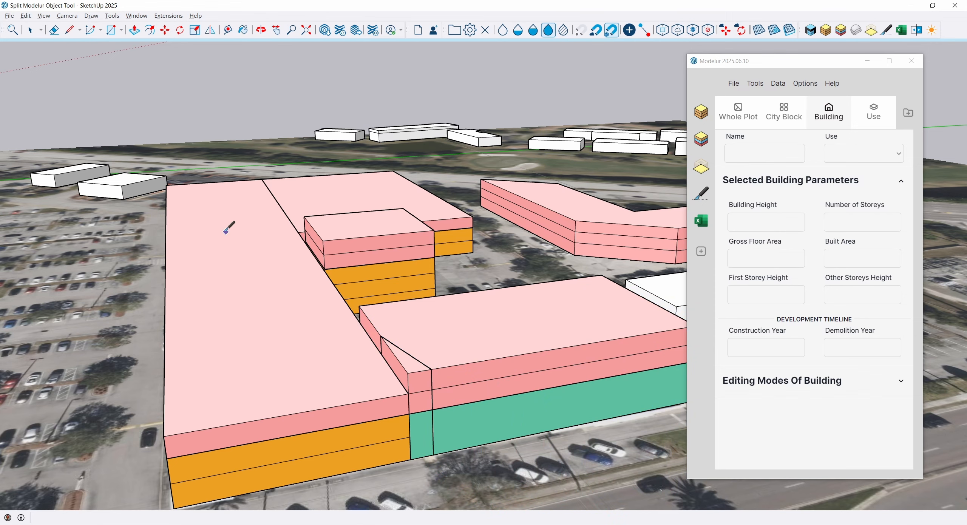
pyautogui.hotkey('ctrl', 'z')
pyautogui.press('space')
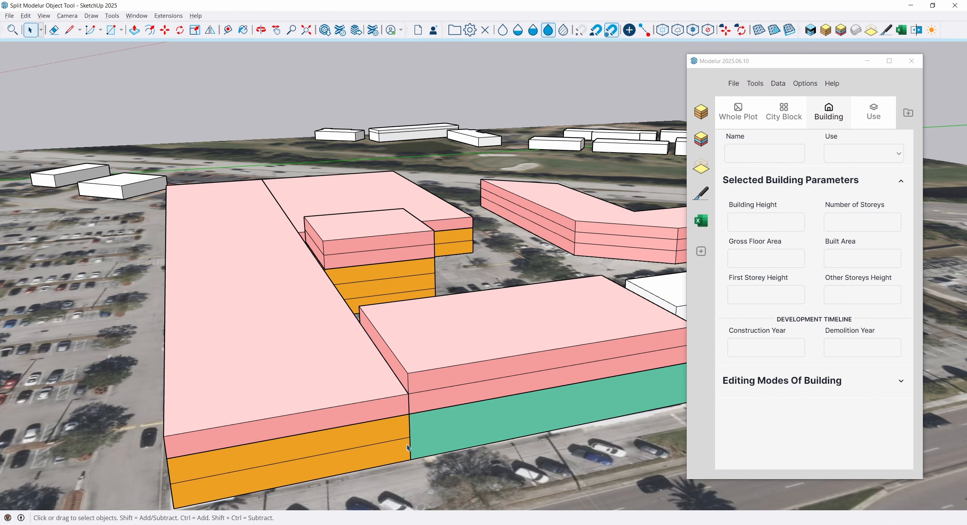
# Split the yellow residential city block in two between the E-shaped building's spine and the three separate buildings.
pyautogui.keyDown('shift'); pyautogui.moveTo(251, 318); pyautogui.dragTo(495, 303, button='middle'); pyautogui.keyUp('shift')
pyautogui.scroll(-3, 495, 302)
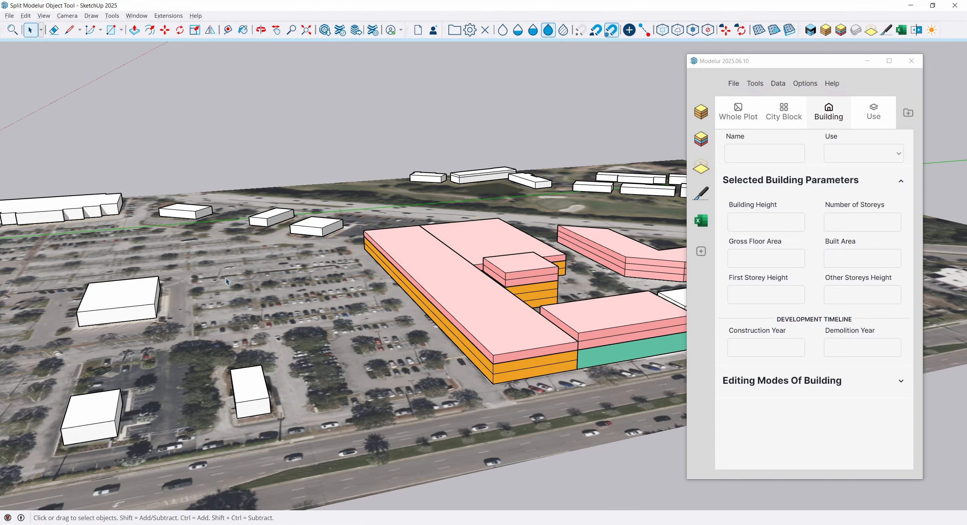
pyautogui.keyDown('shift'); pyautogui.moveTo(226, 278); pyautogui.dragTo(531, 302, button='middle'); pyautogui.keyUp('shift')
pyautogui.keyDown('shift'); pyautogui.moveTo(109, 297); pyautogui.dragTo(432, 324, button='middle'); pyautogui.keyUp('shift')
pyautogui.moveTo(256, 315); pyautogui.dragTo(369, 332, button='middle')
pyautogui.scroll(3, 359, 329)
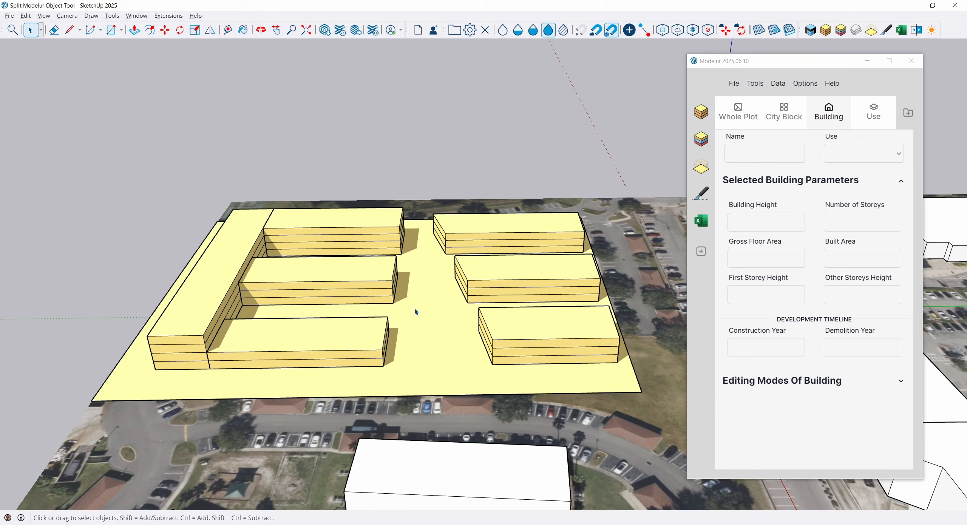
pyautogui.click(701, 194)
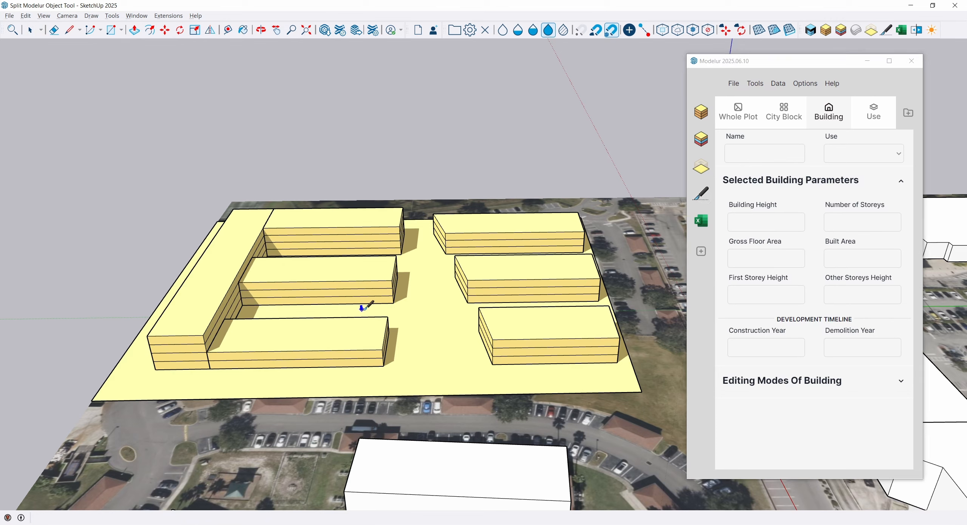
pyautogui.click(362, 308)
pyautogui.click(465, 270)
# Change the use of the city block under the E-shaped building to Education.
pyautogui.moveTo(372, 309); pyautogui.dragTo(395, 346, button='middle')
pyautogui.click(357, 342)
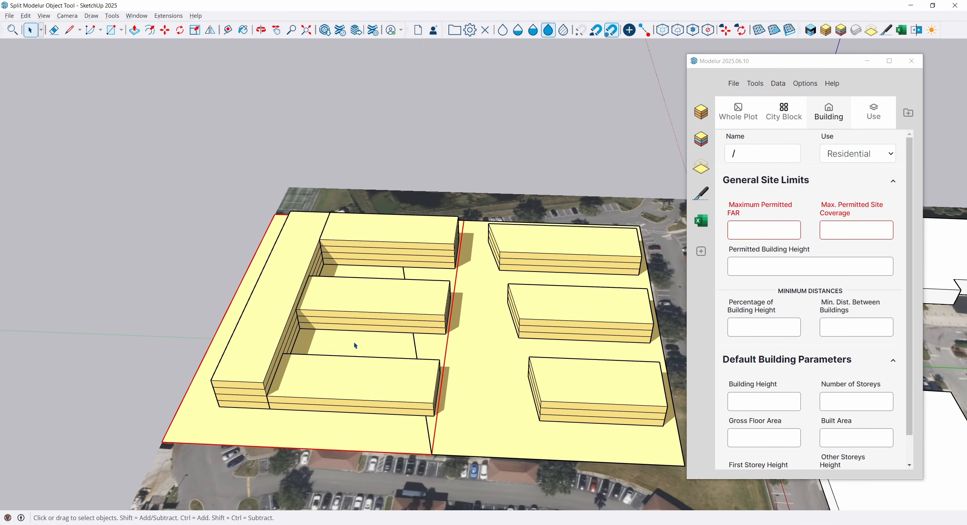
pyautogui.click(835, 155)
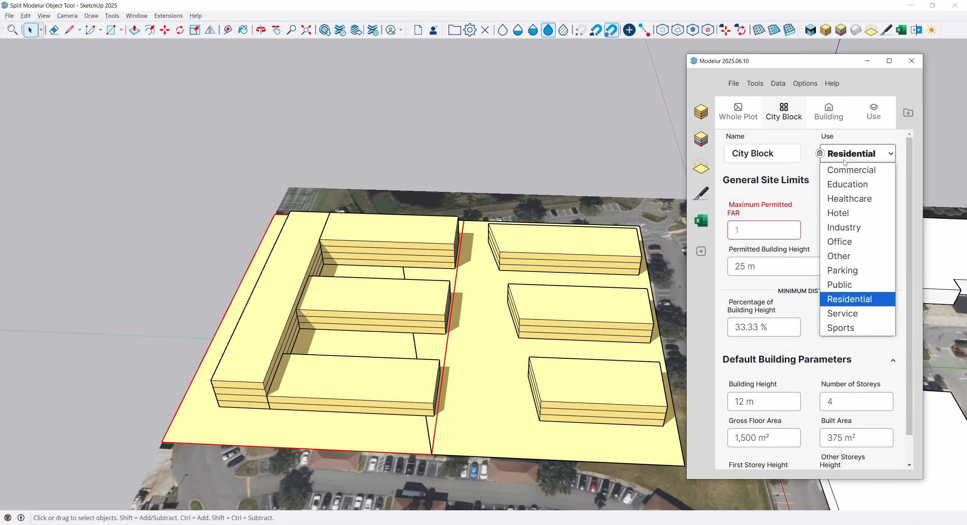
pyautogui.click(842, 187)
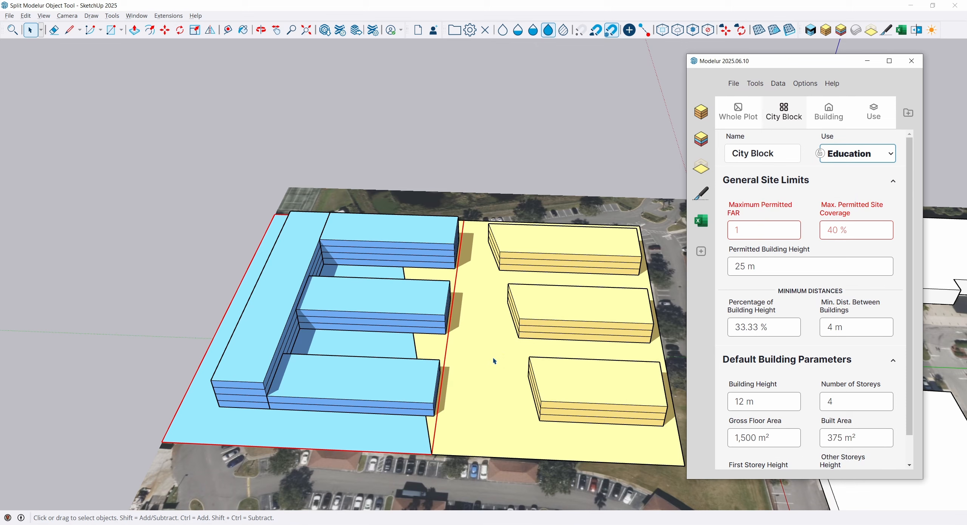
pyautogui.click(181, 233)
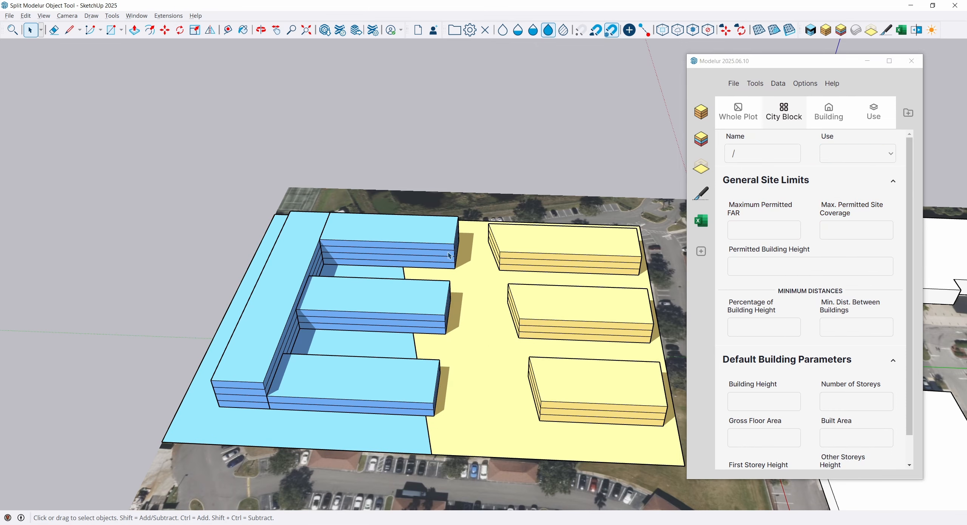
# Split the E-shaped Education building across its three wings, parallel to the new block boundary, and remove the cut-off wing ends.
pyautogui.click(422, 319)
pyautogui.click(702, 193)
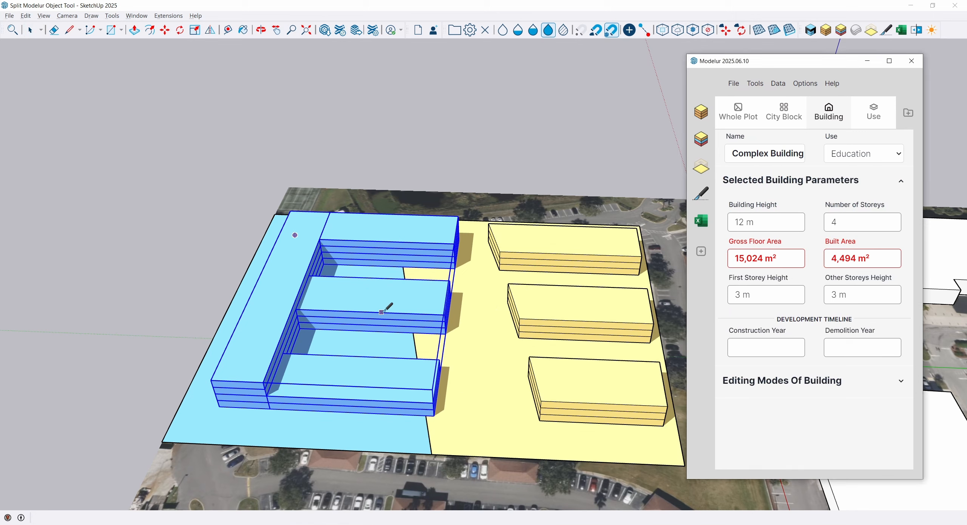
pyautogui.click(382, 312)
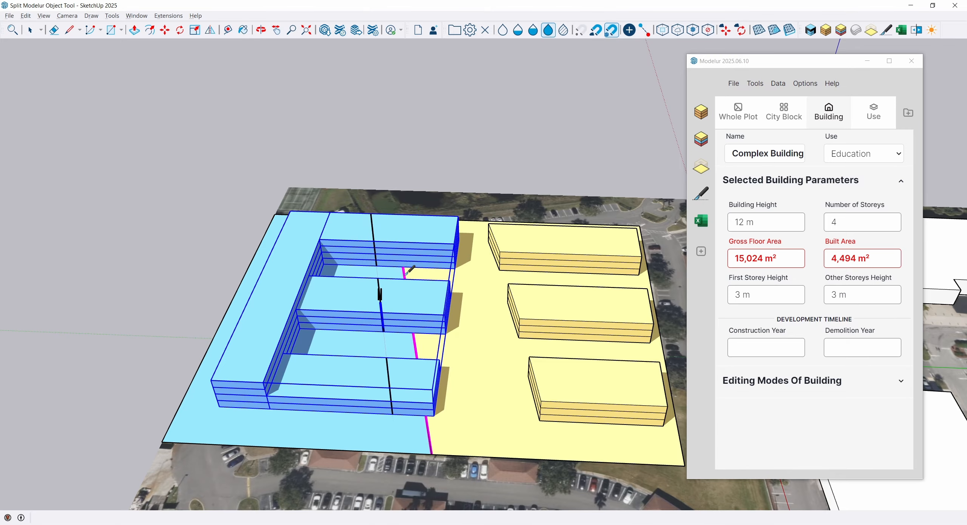
pyautogui.click(406, 275)
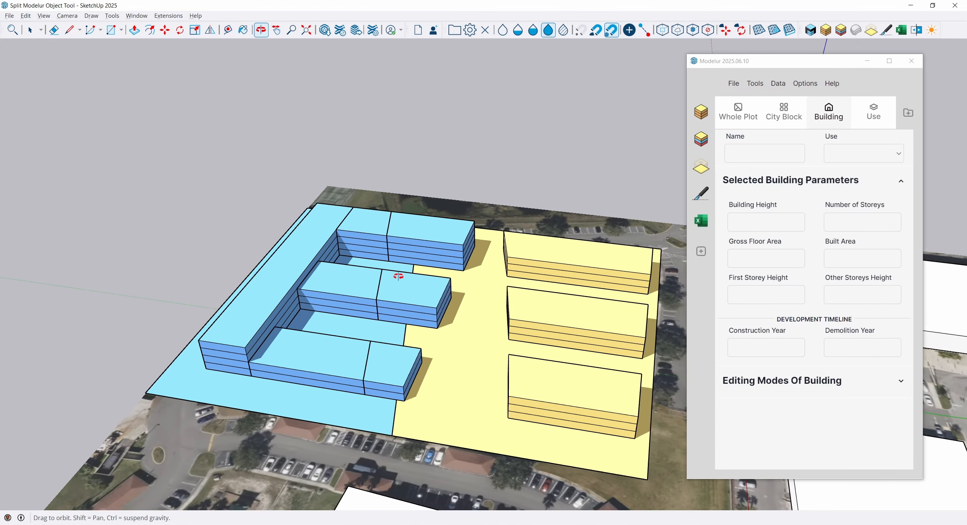
pyautogui.moveTo(437, 290); pyautogui.dragTo(510, 417, button='middle')
# Move the three residential buildings together closer to the boundary with the Education block.
pyautogui.click(565, 403)
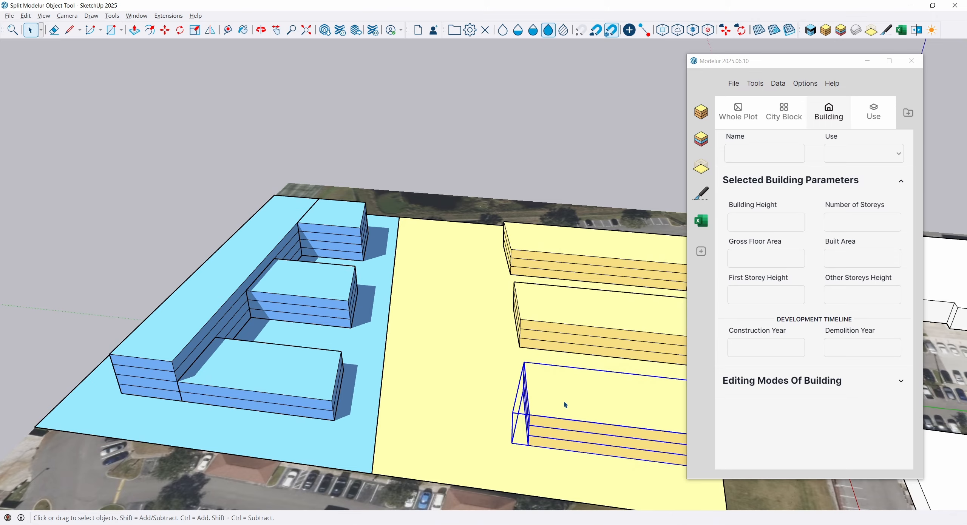
pyautogui.keyDown('ctrl'); pyautogui.click(564, 316); pyautogui.keyUp('ctrl')
pyautogui.keyDown('ctrl'); pyautogui.click(547, 250); pyautogui.keyUp('ctrl')
pyautogui.press('m')
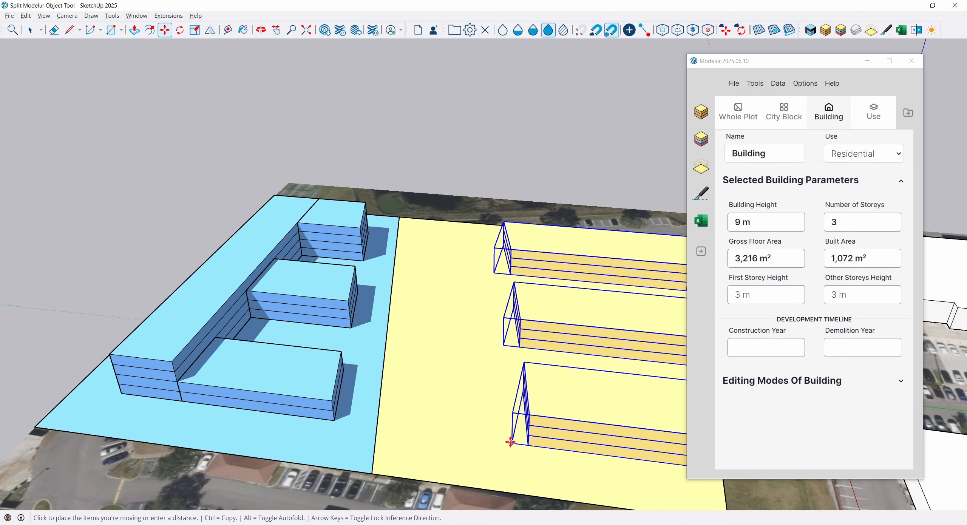
pyautogui.click(510, 444)
pyautogui.click(405, 425)
pyautogui.press('space')
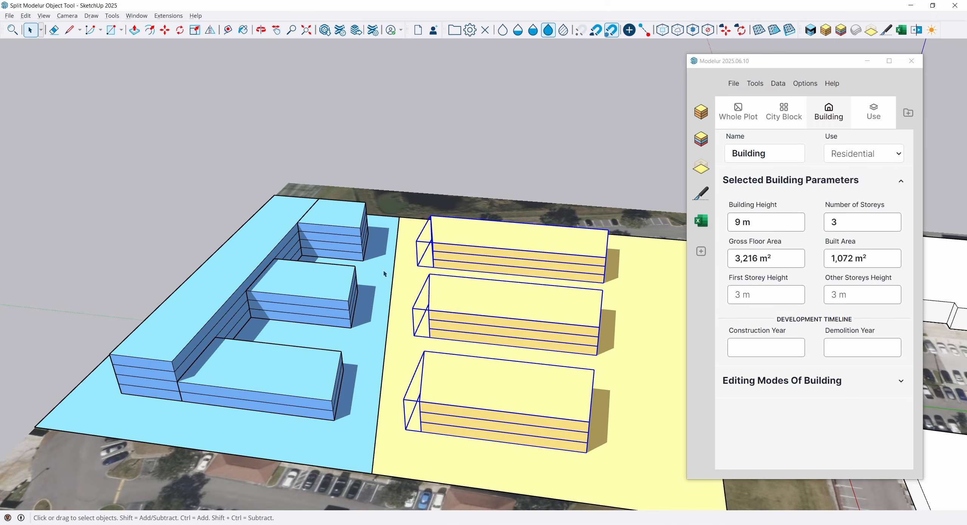
pyautogui.click(432, 127)
pyautogui.moveTo(379, 239); pyautogui.dragTo(178, 186, button='middle')
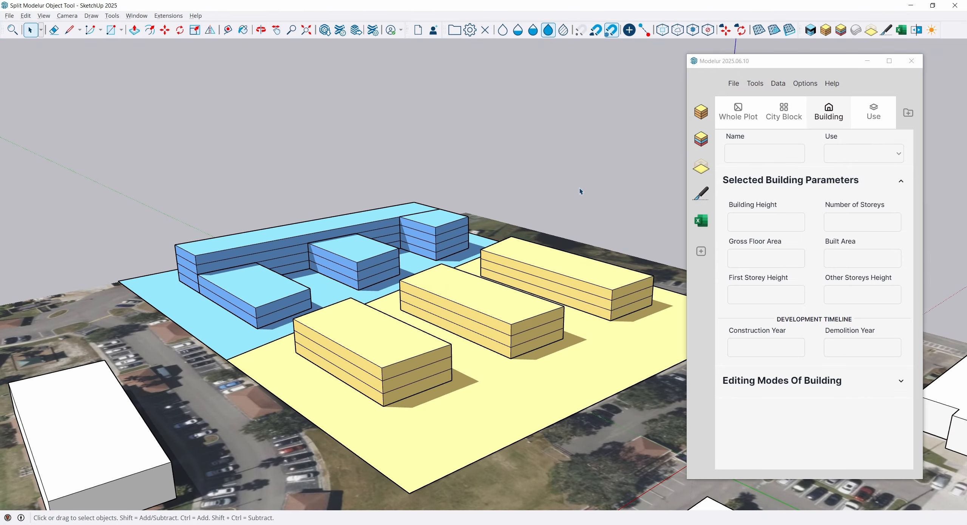